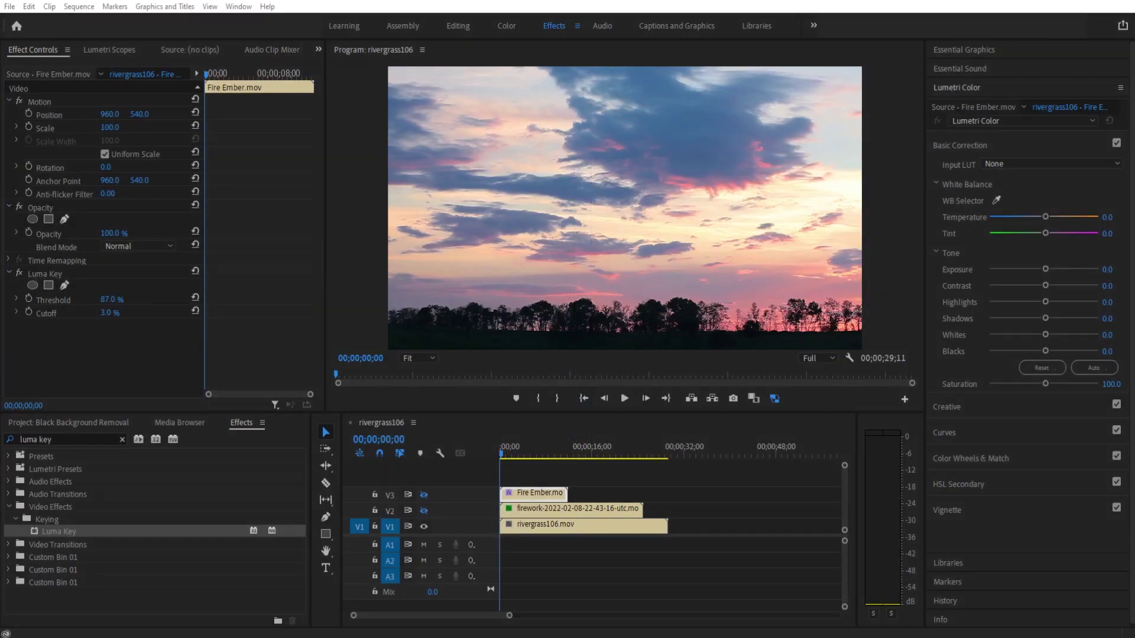
- Hide the V2 fireworks track and select Fire Ember.mov to view its Luma Key (Threshold 87%, Cutoff 3%)
left_click(432, 513)
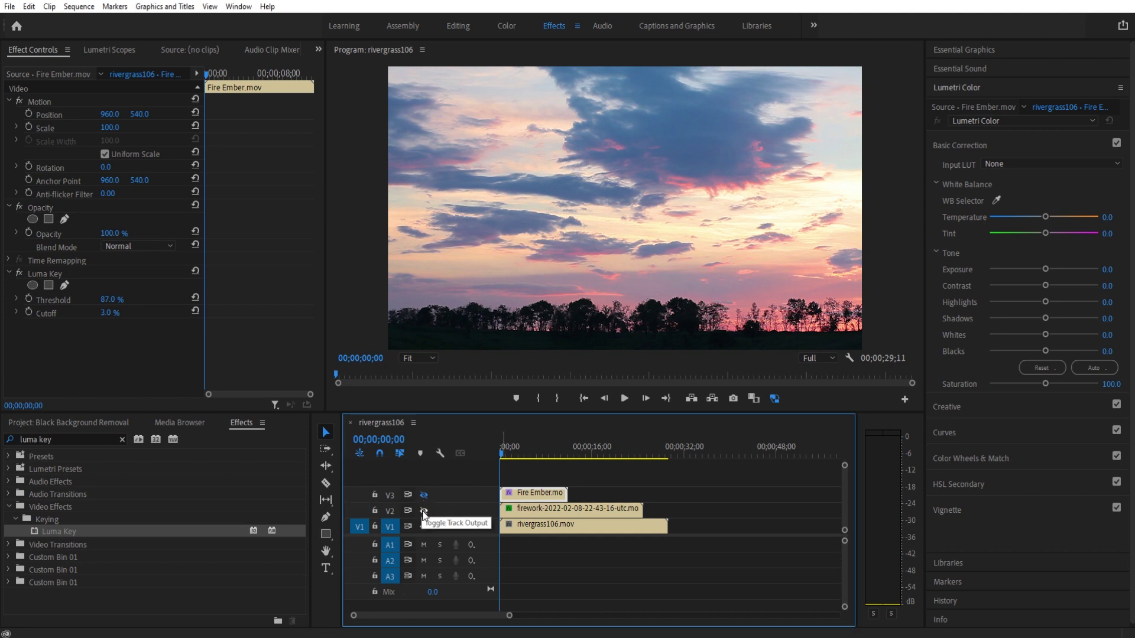
left_click(423, 512)
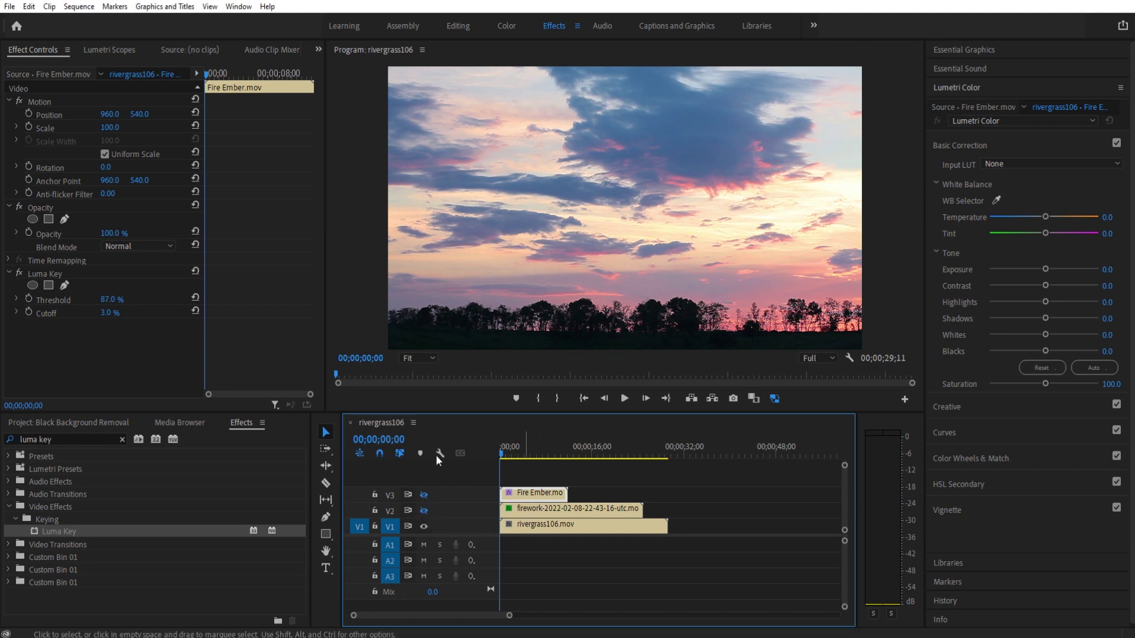
left_click(48, 274)
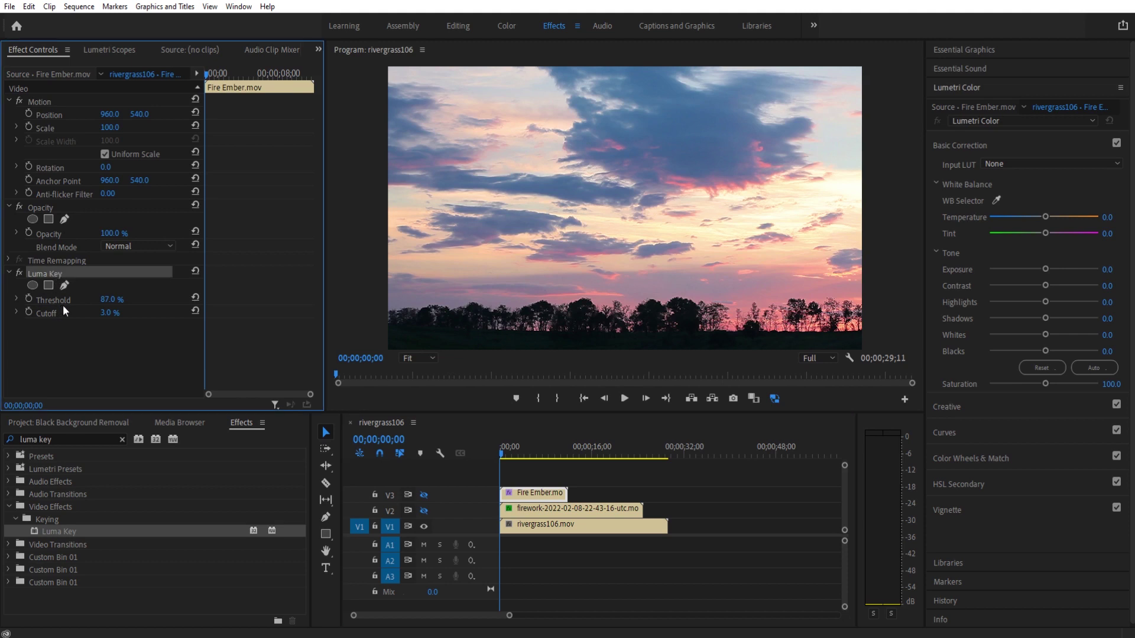
- Show the fireworks track again, preview it, and delete the firework clip's Luma Key
left_click(559, 509)
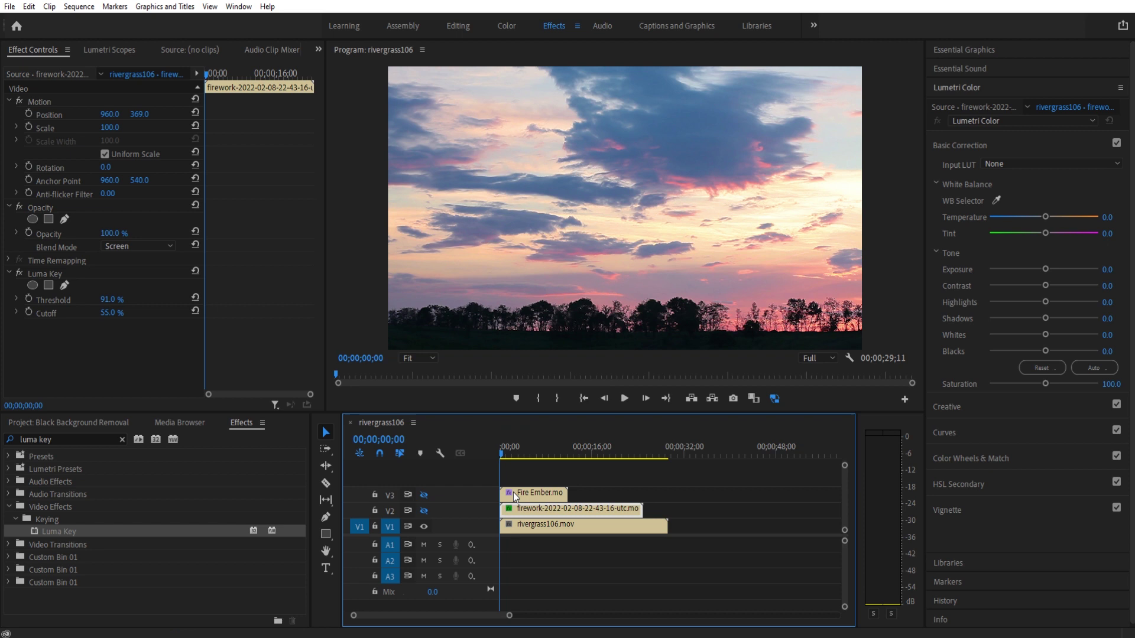
left_click(424, 510)
key("space")
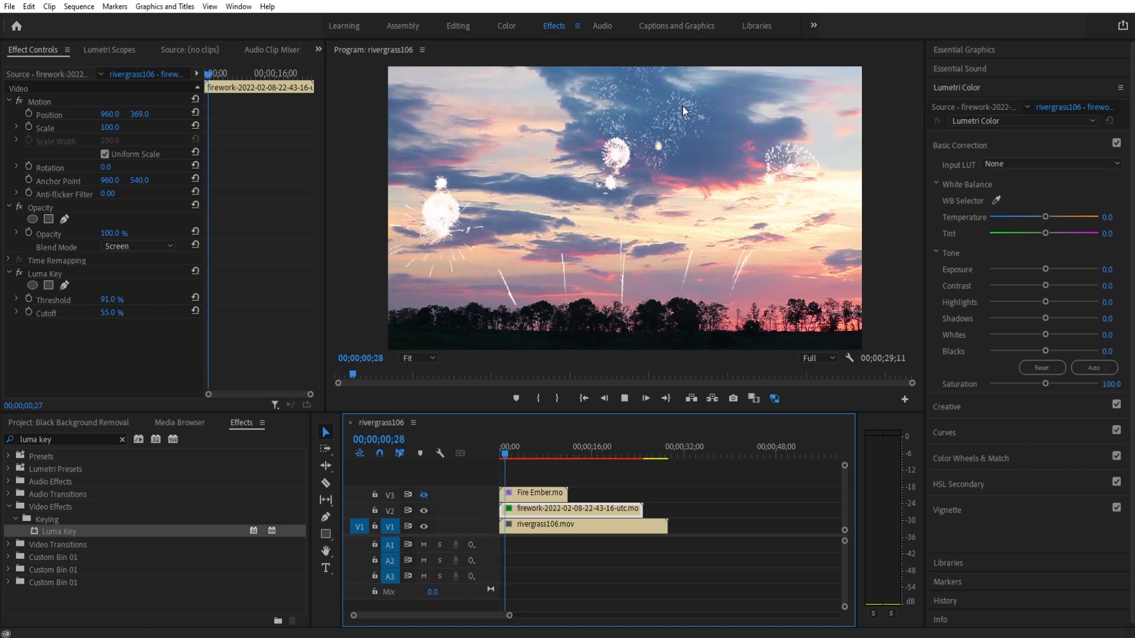
left_click(66, 274)
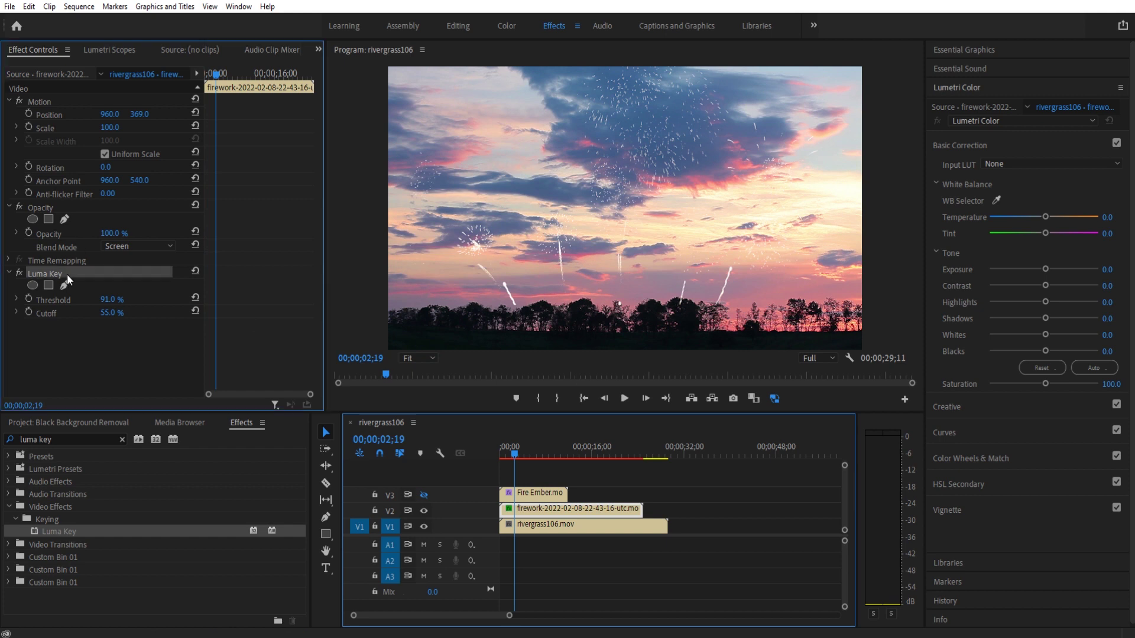
key("Delete")
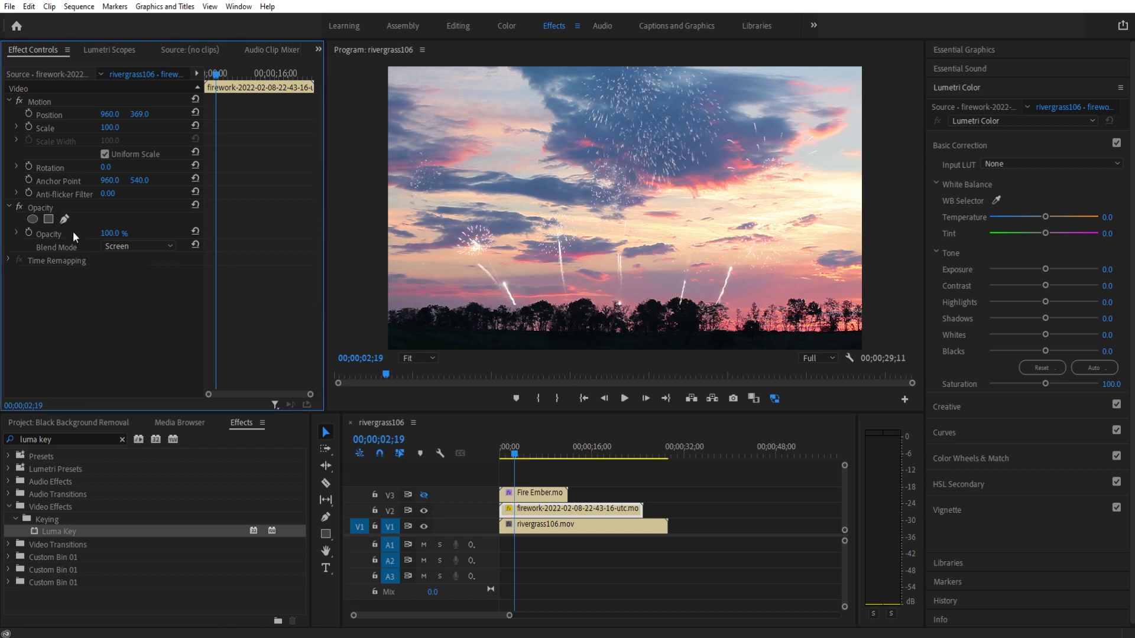
- Set the fireworks' blend mode to Normal, then Screen, and preview the composite over the sunset
left_click(140, 248)
left_click(136, 256)
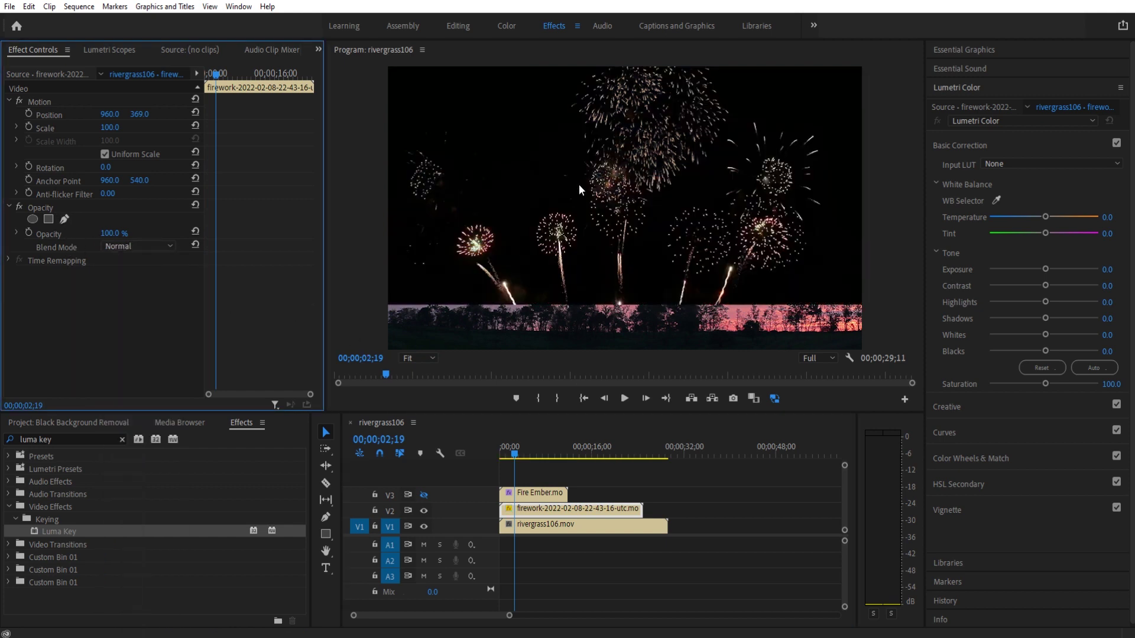
left_click(119, 248)
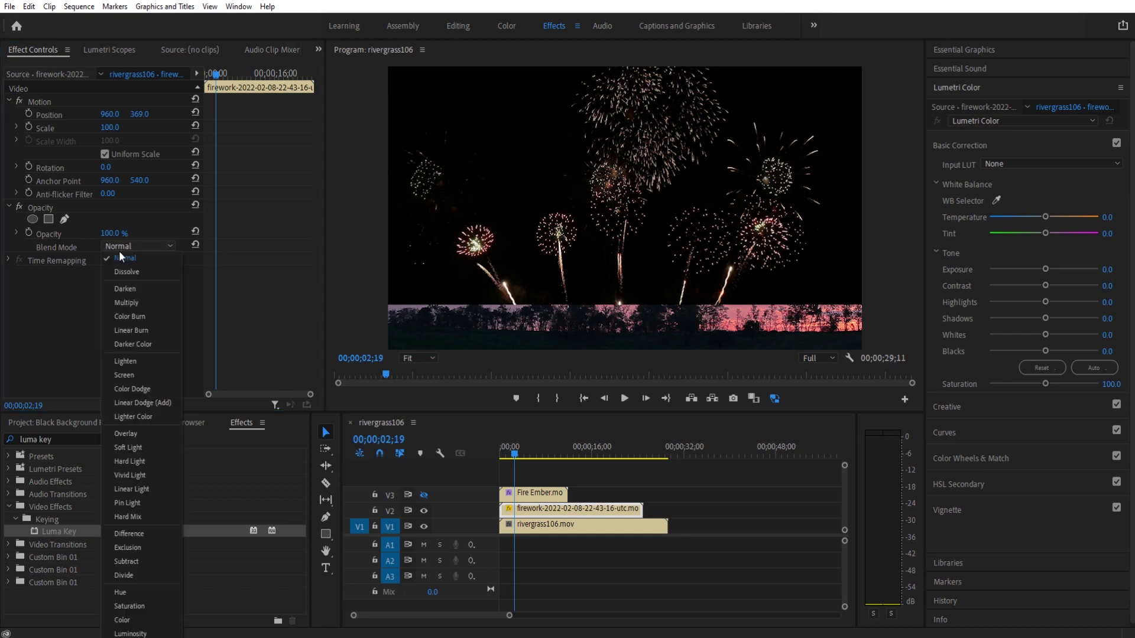
left_click(125, 374)
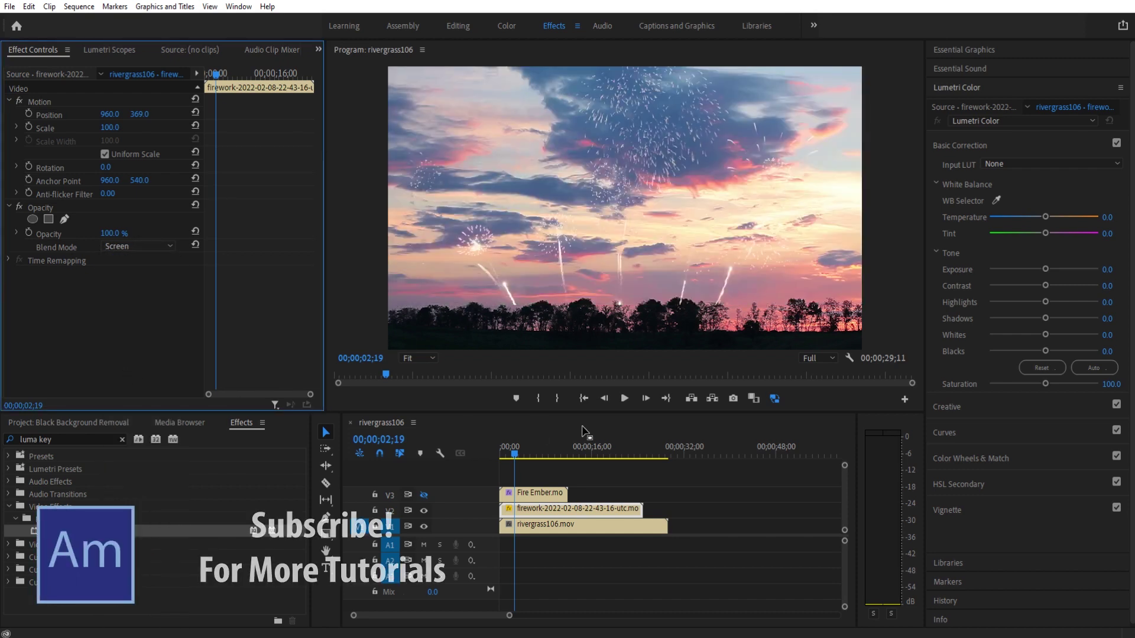
key("space")
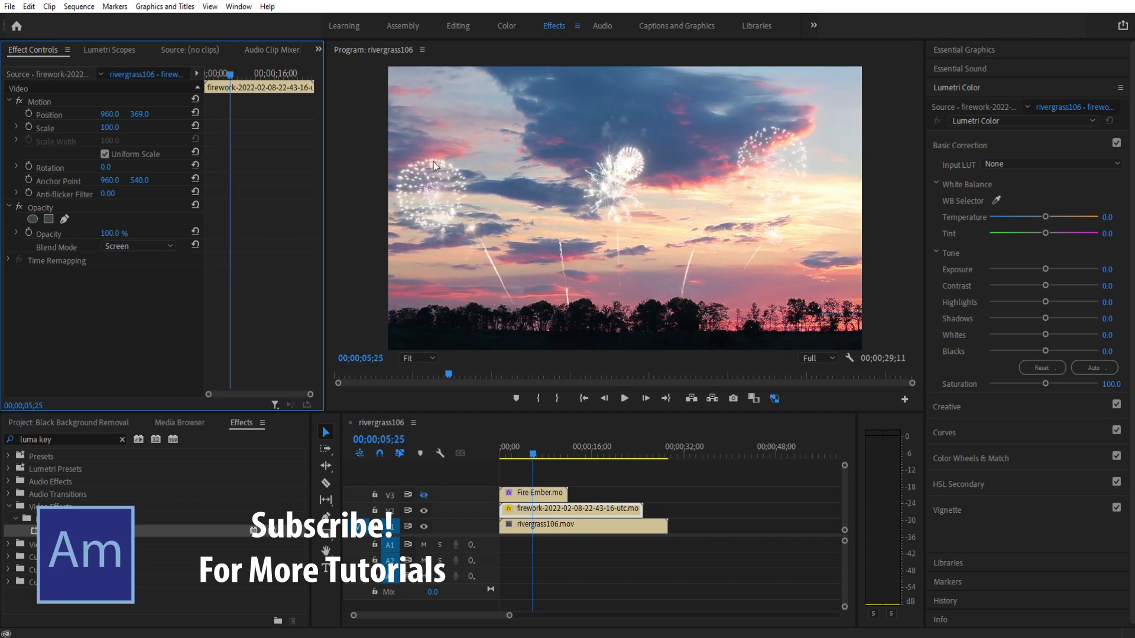
key("space")
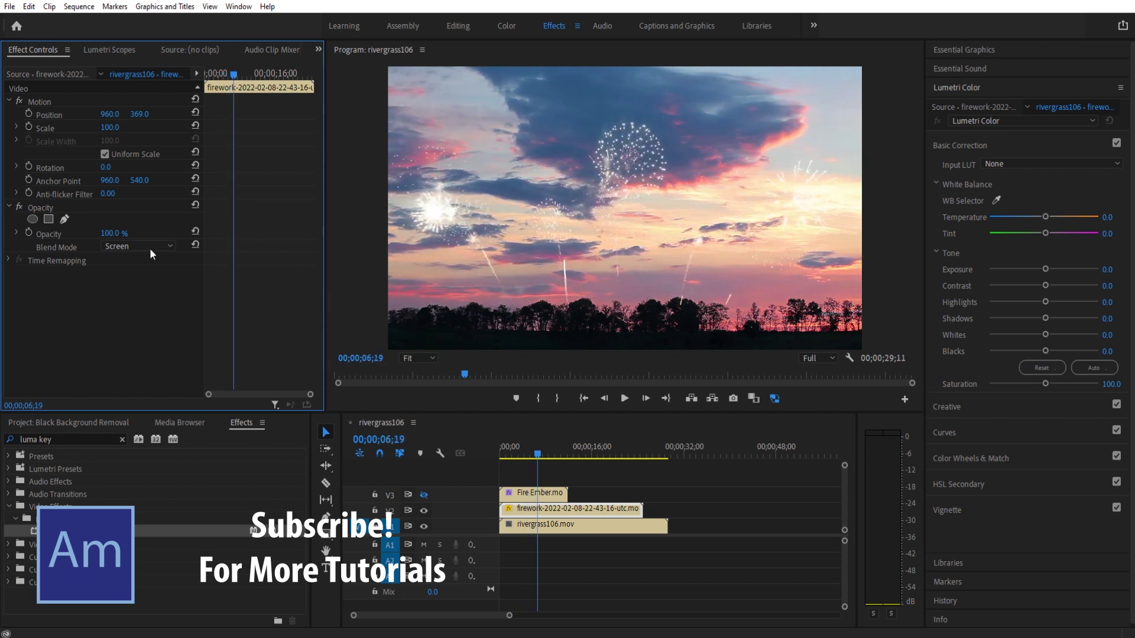
left_click(142, 242)
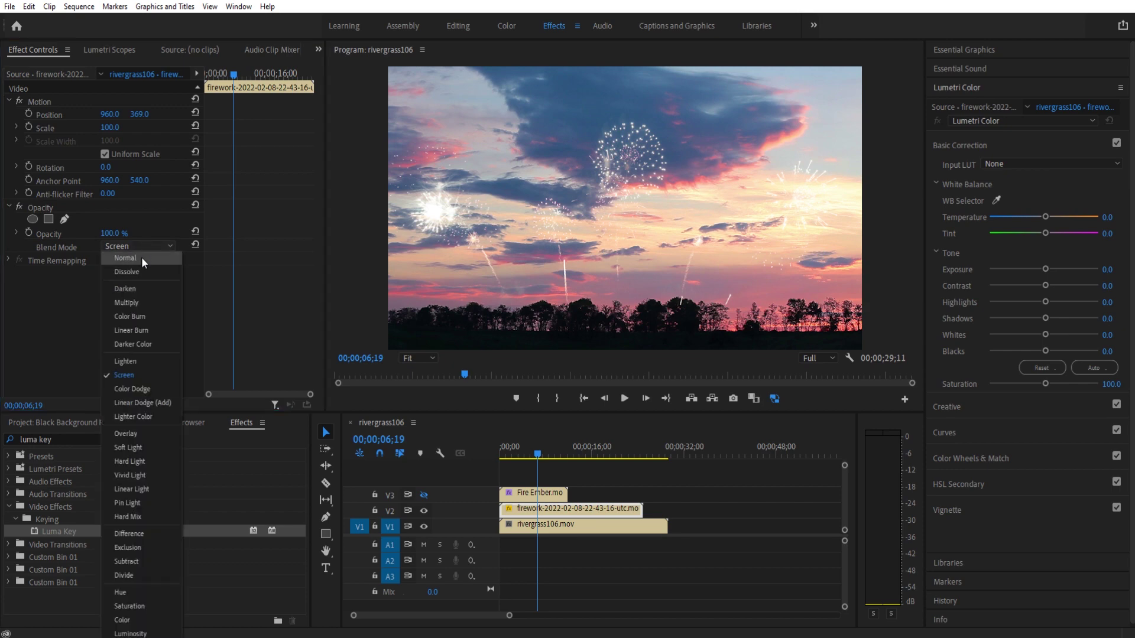
- Return the fireworks to Normal blending, apply a new Luma Key, and preview it
left_click(141, 257)
left_click_drag(61, 532, 568, 510)
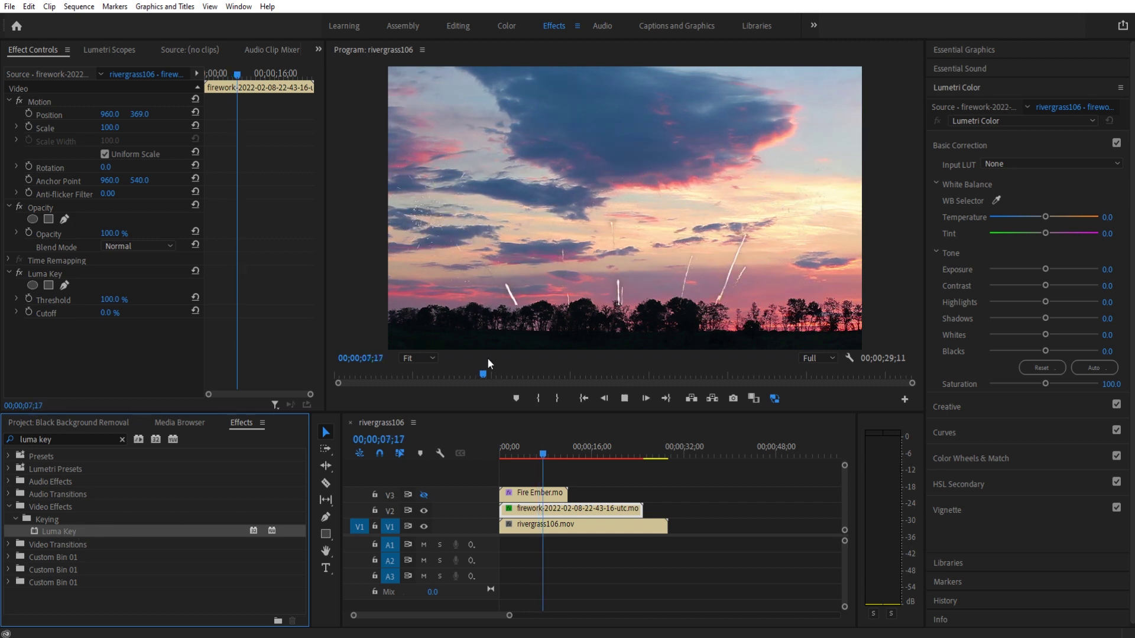
key("space")
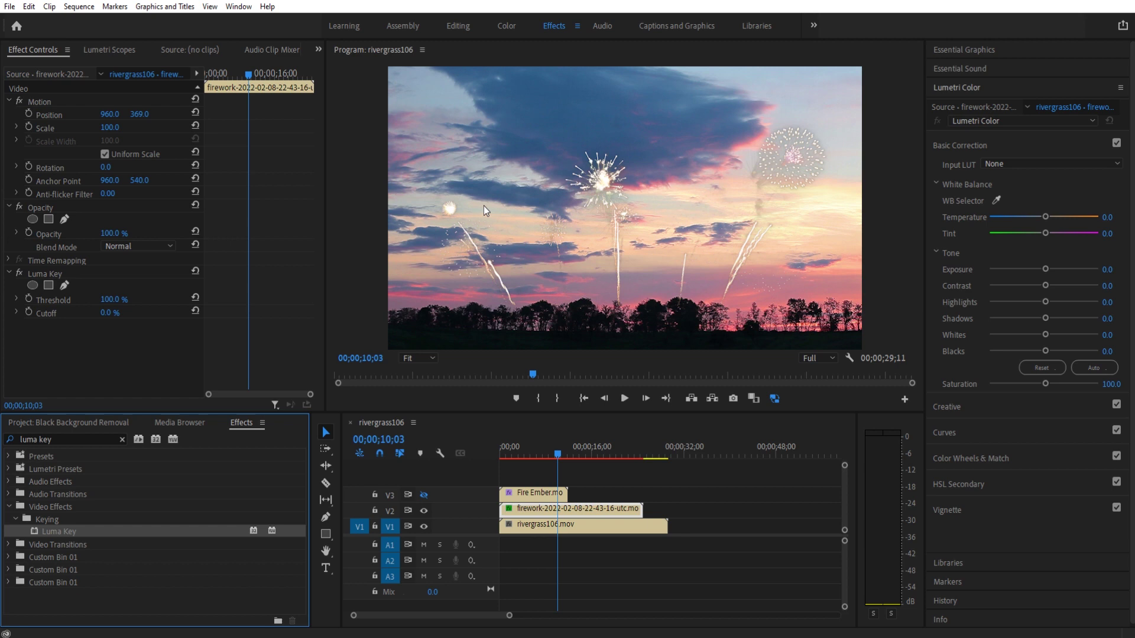
key("space")
key("space")
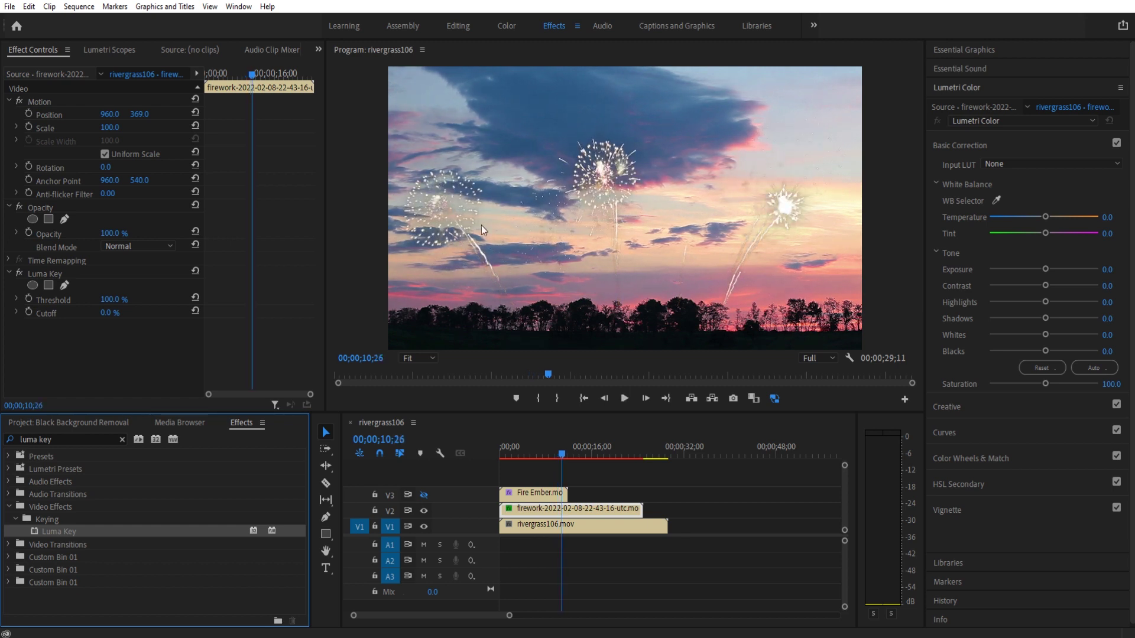
- Raise the Luma Key Cutoff to 74%, preview the result, then reset Cutoff to 0%
left_click(114, 316)
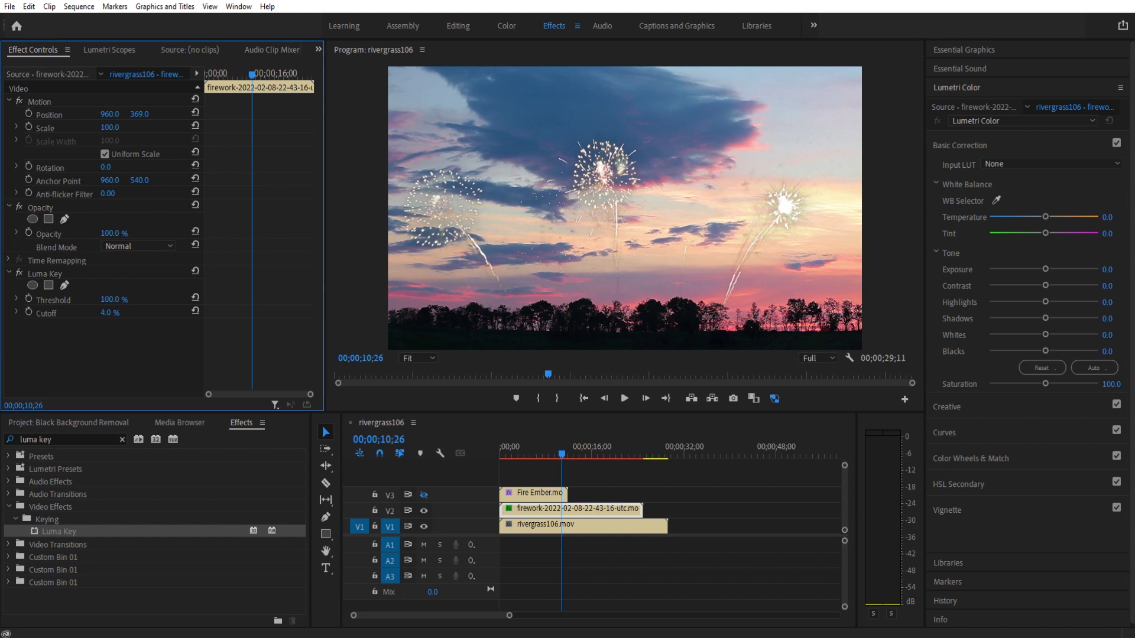
left_click_drag(110, 313, 143, 313)
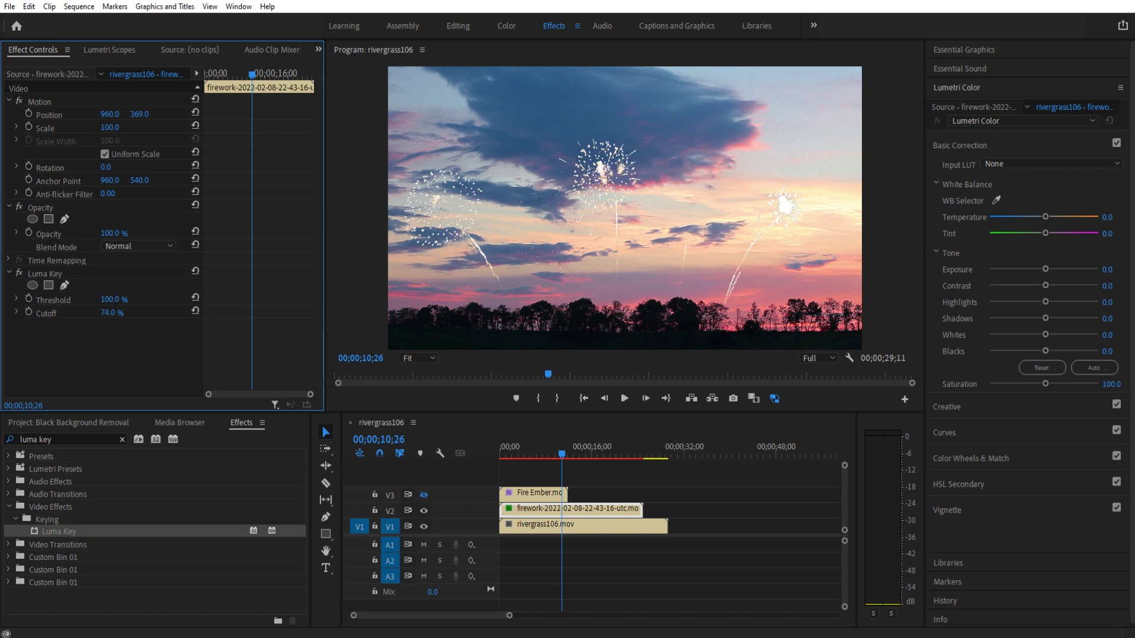
key("space")
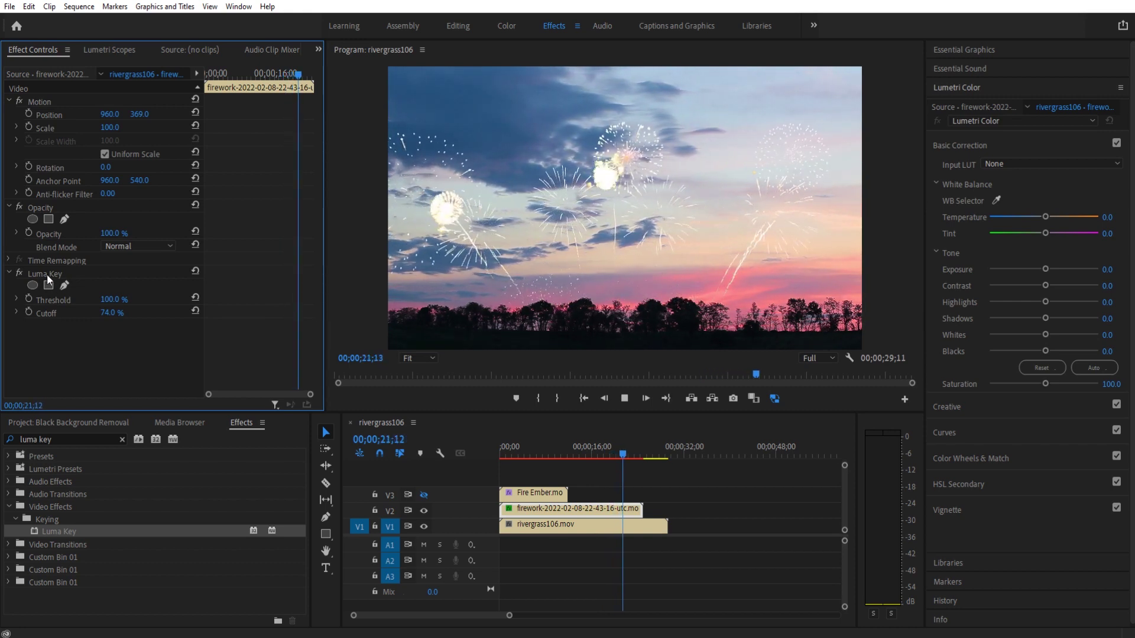
key("space")
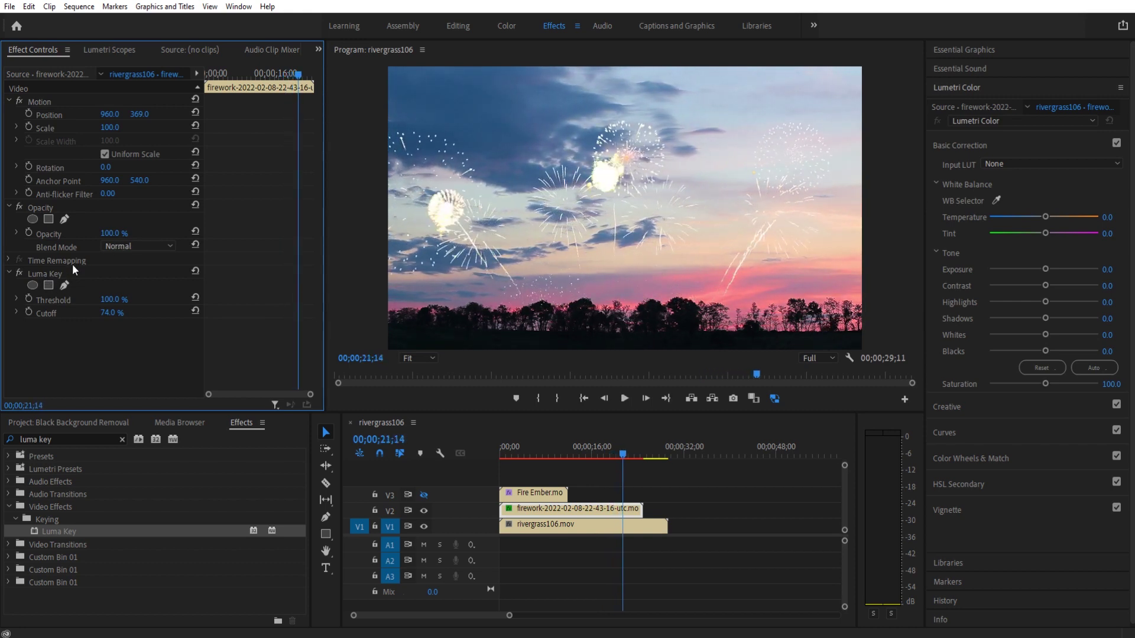
left_click_drag(114, 313, 65, 313)
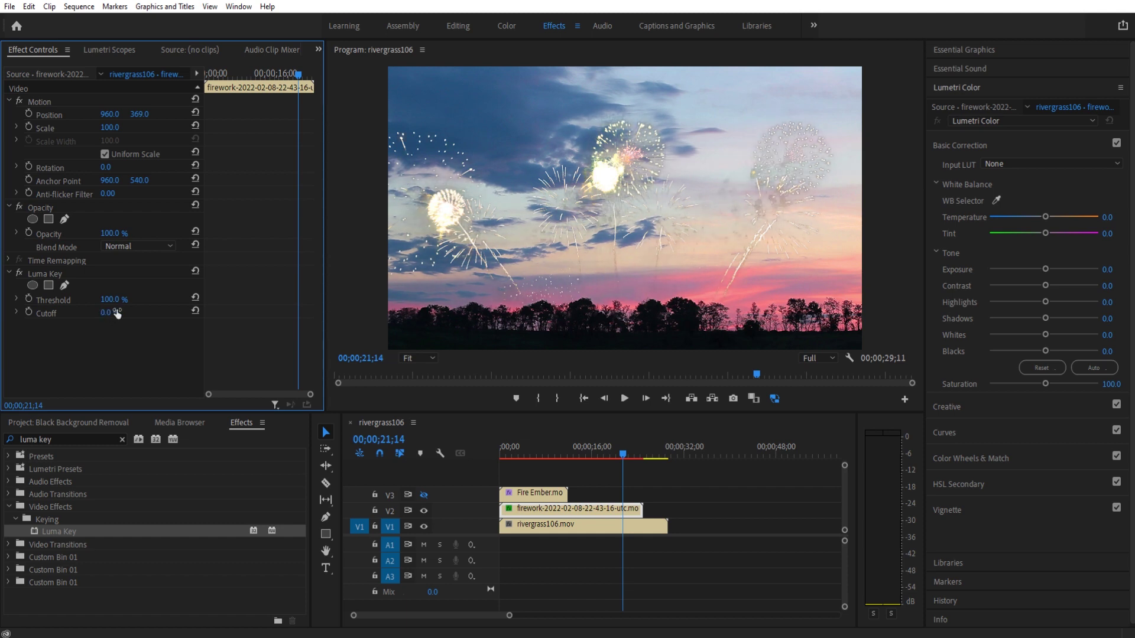
- Set the keyed fireworks to Screen blending and preview the composite from about 12 seconds
left_click(161, 247)
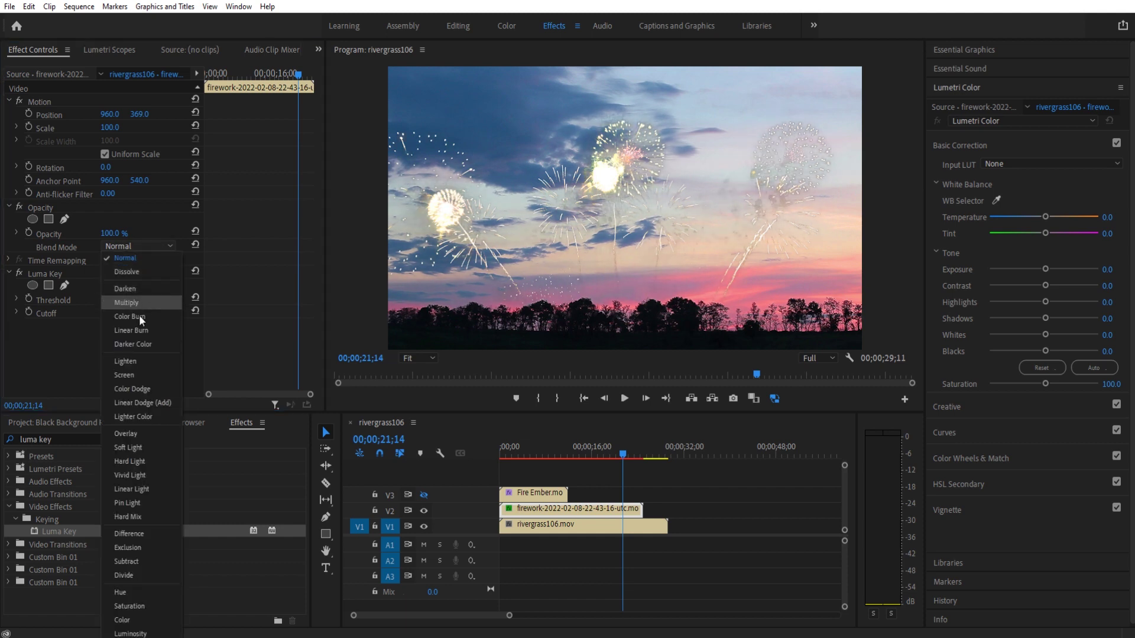
left_click(127, 372)
key("space")
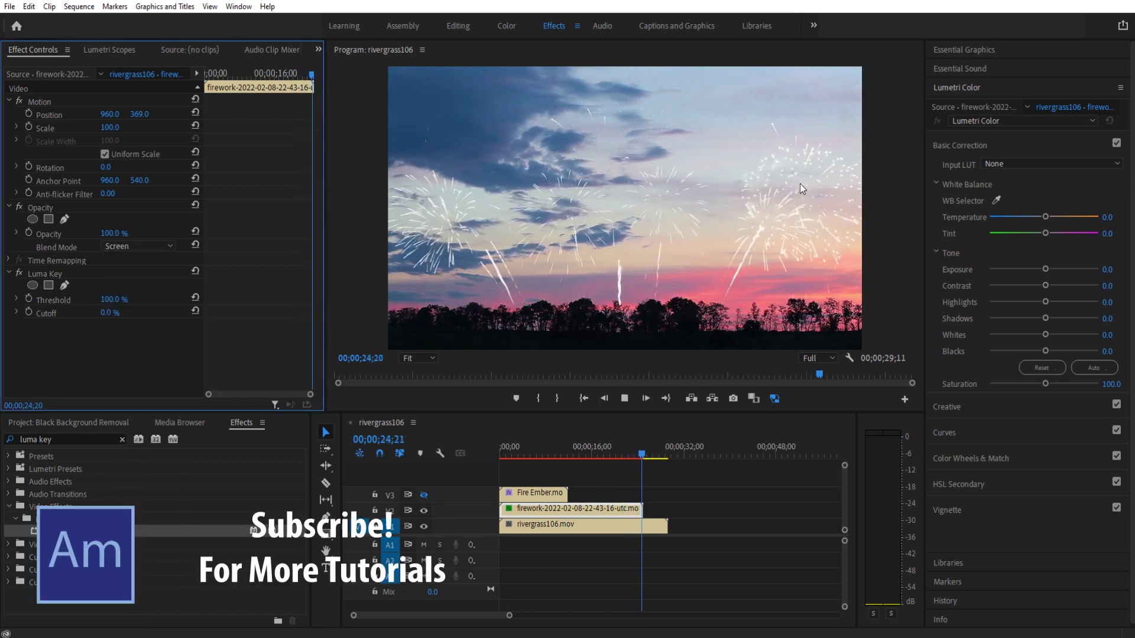
left_click(572, 445)
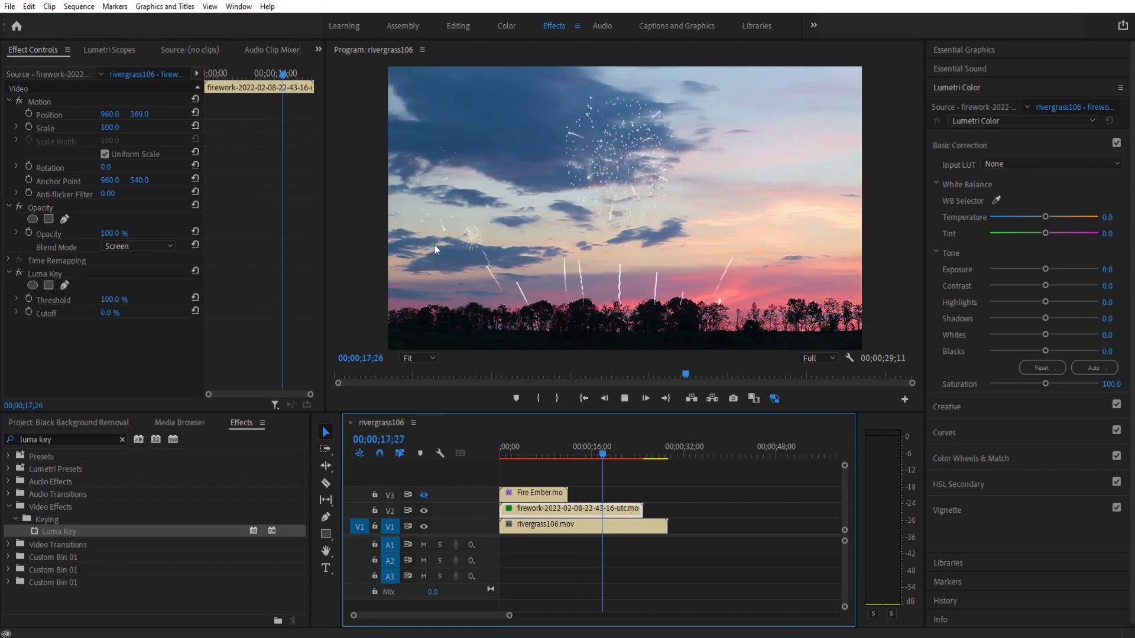
key("space")
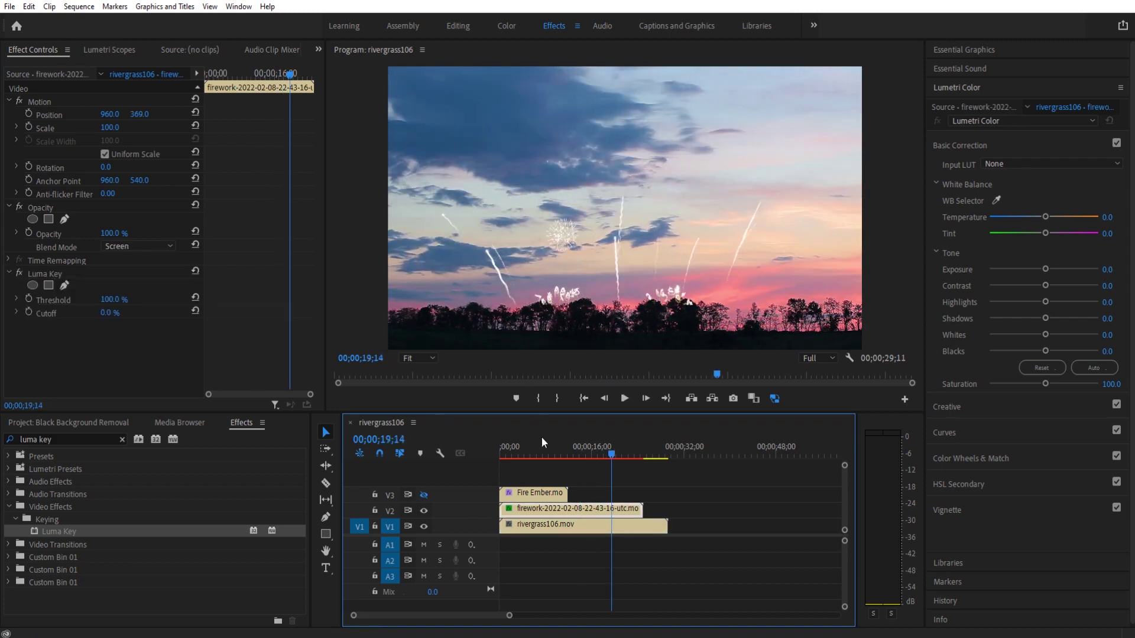
- Show the Fire Ember track, delete its Luma Key, and preview from the sequence start
left_click(423, 495)
key("Home")
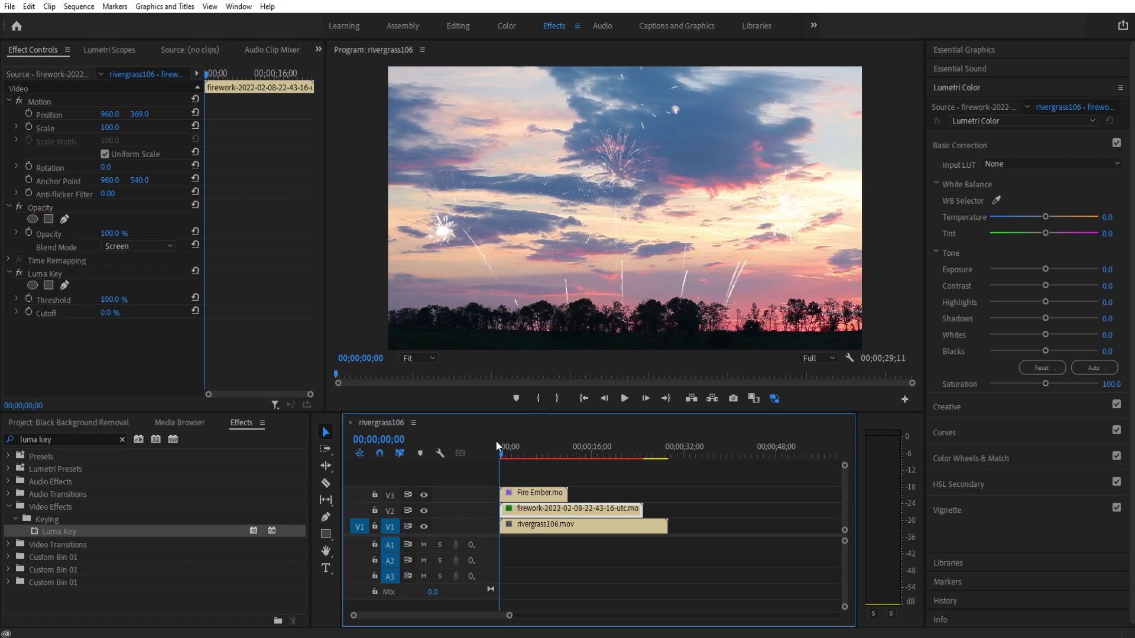
left_click(512, 492)
left_click(48, 275)
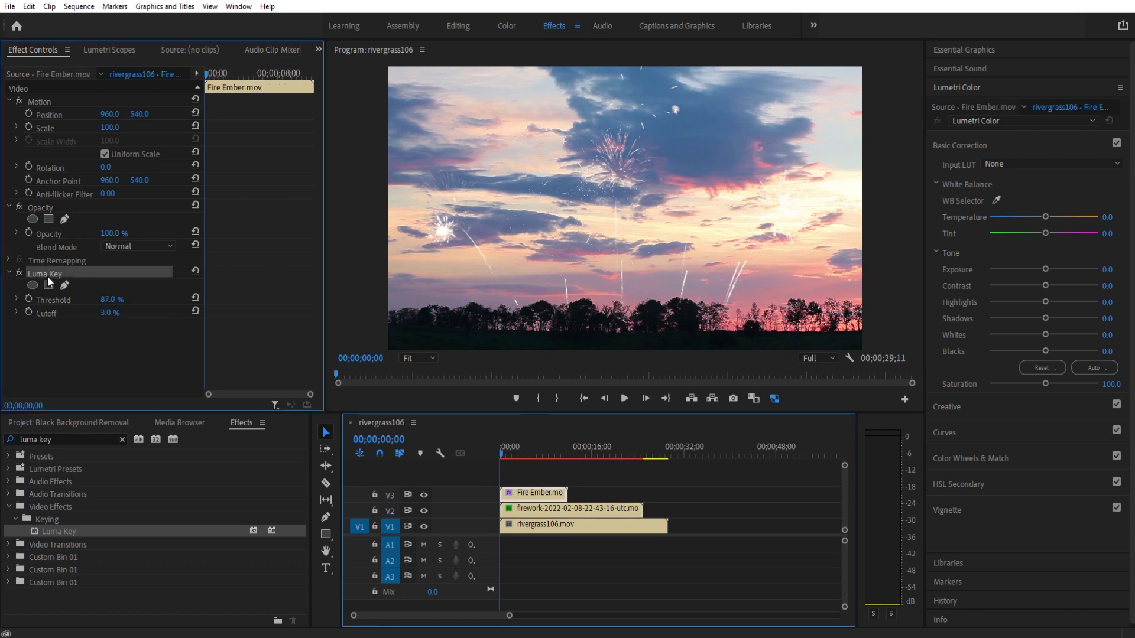
key("Delete")
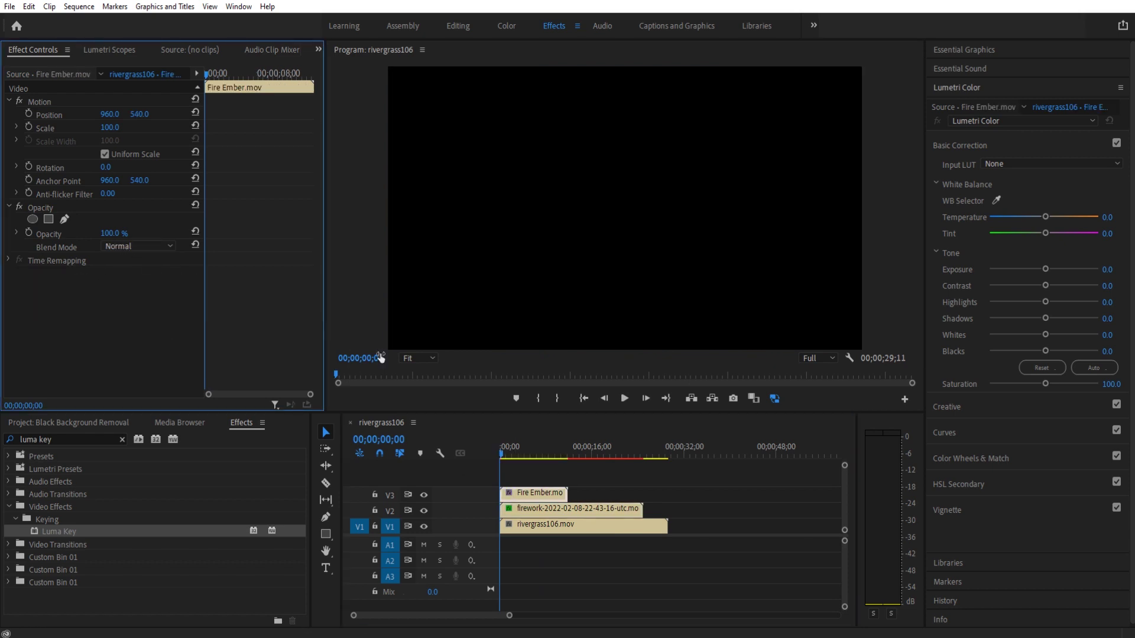
key("space")
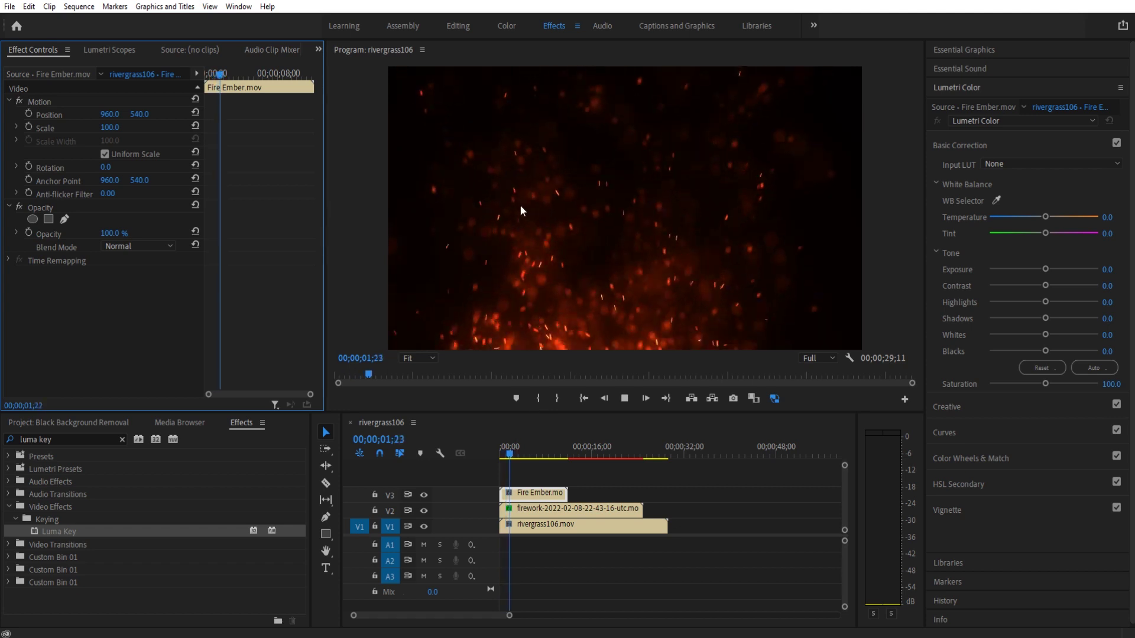
key("space")
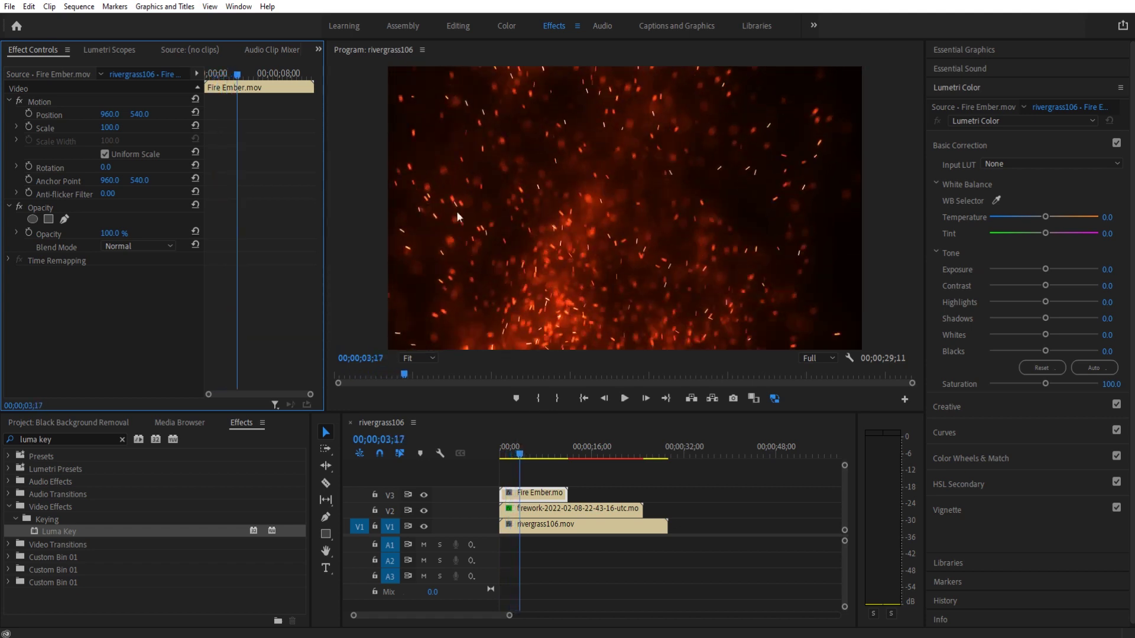
- Blend Fire Ember.mov with Screen mode and play back the result
left_click(138, 246)
left_click(133, 374)
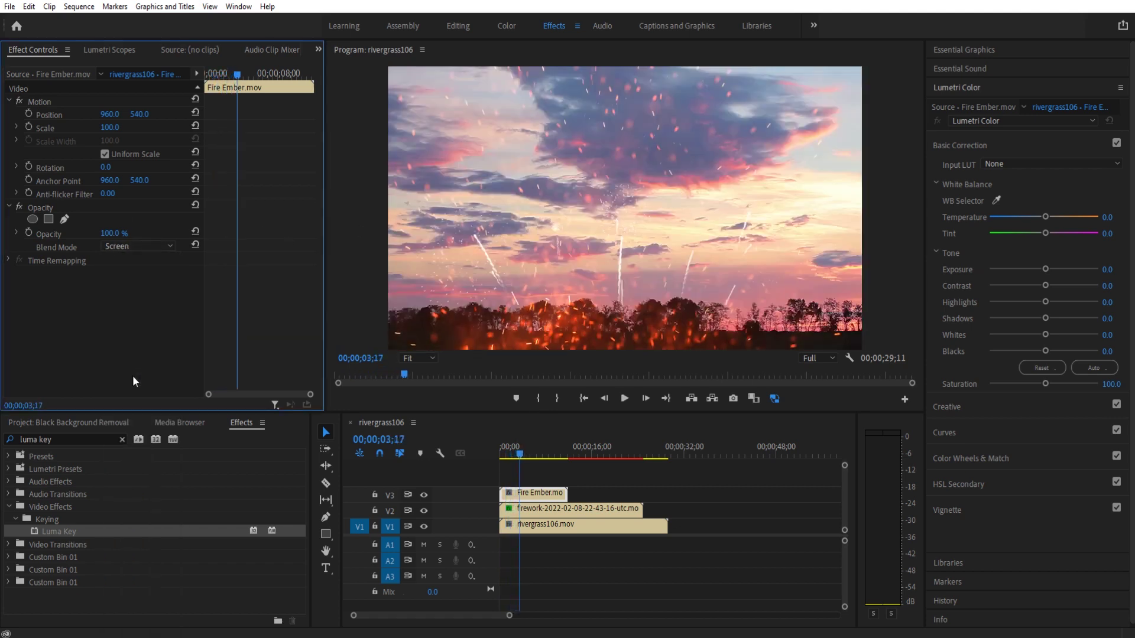
key("space")
key("space")
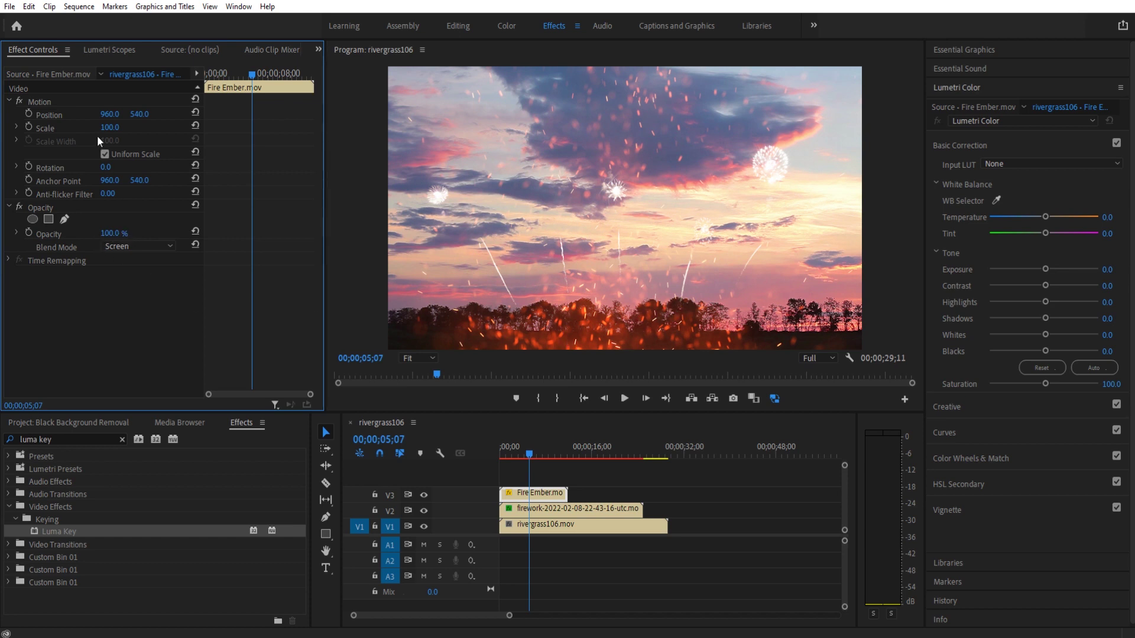
- Apply a Luma Key to Fire Ember.mov and set its blend mode back to Normal
left_click(548, 492)
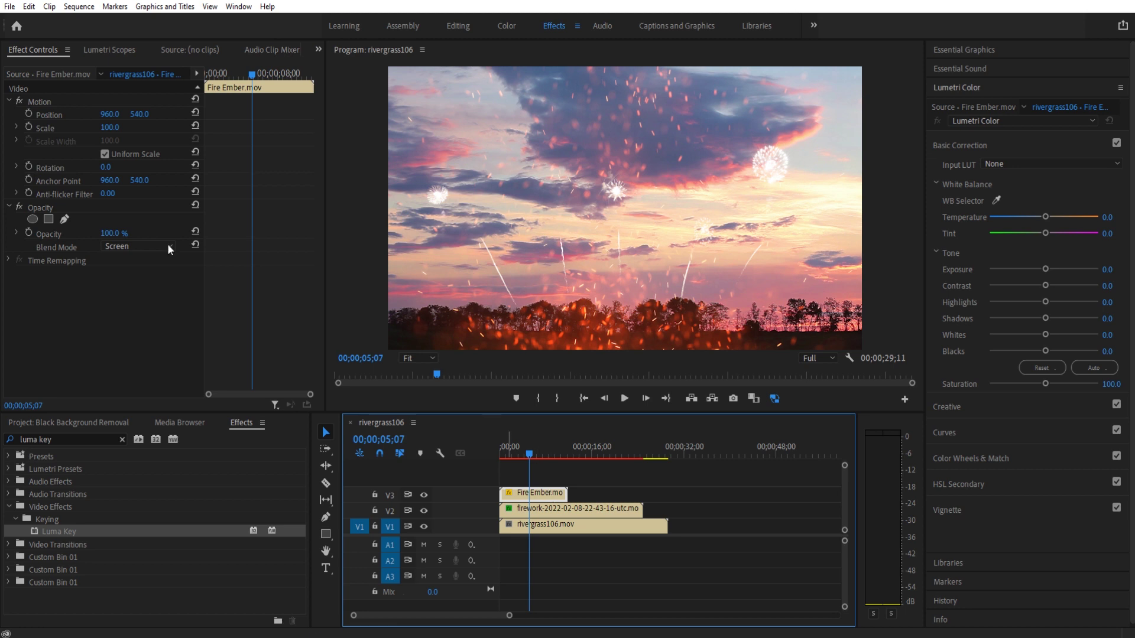
left_click(54, 214)
left_click(59, 235)
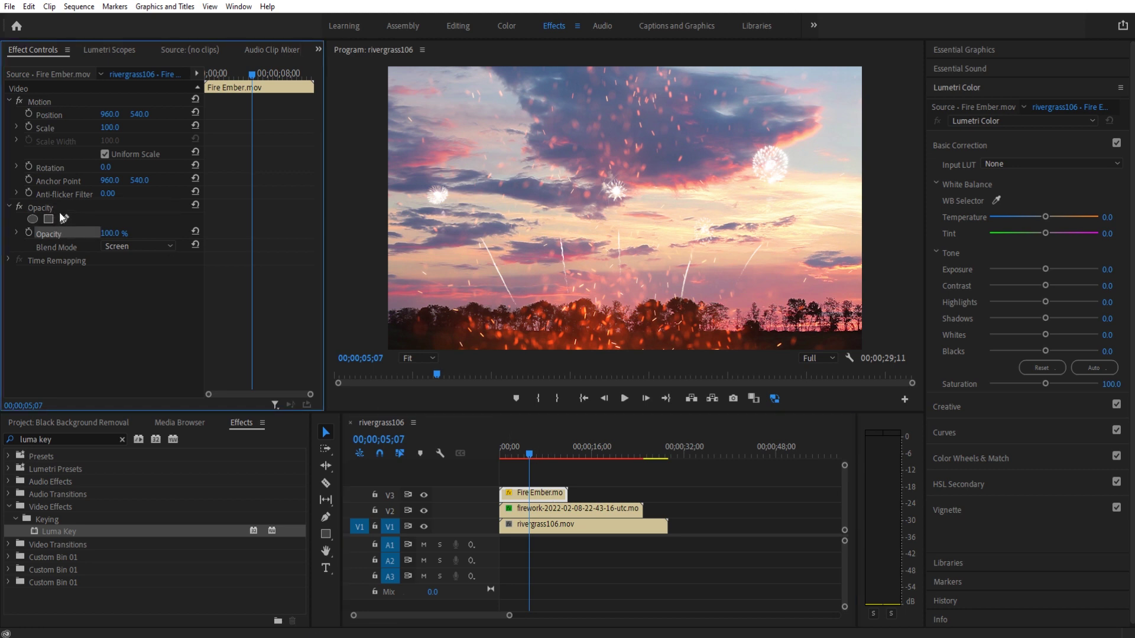
left_click(58, 210)
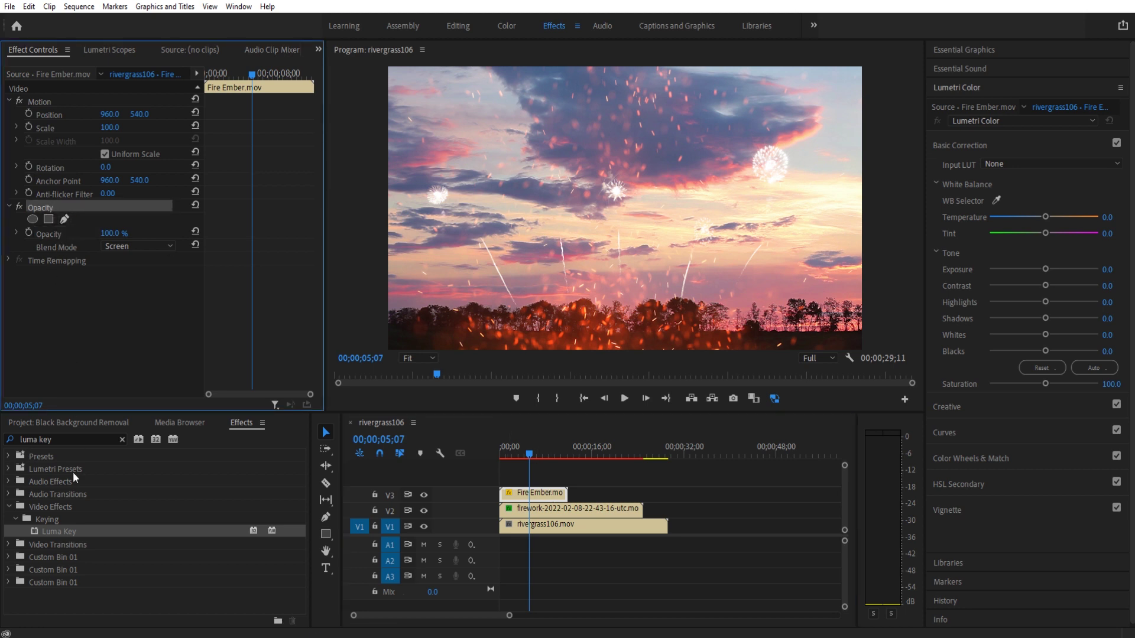
left_click_drag(58, 535, 526, 496)
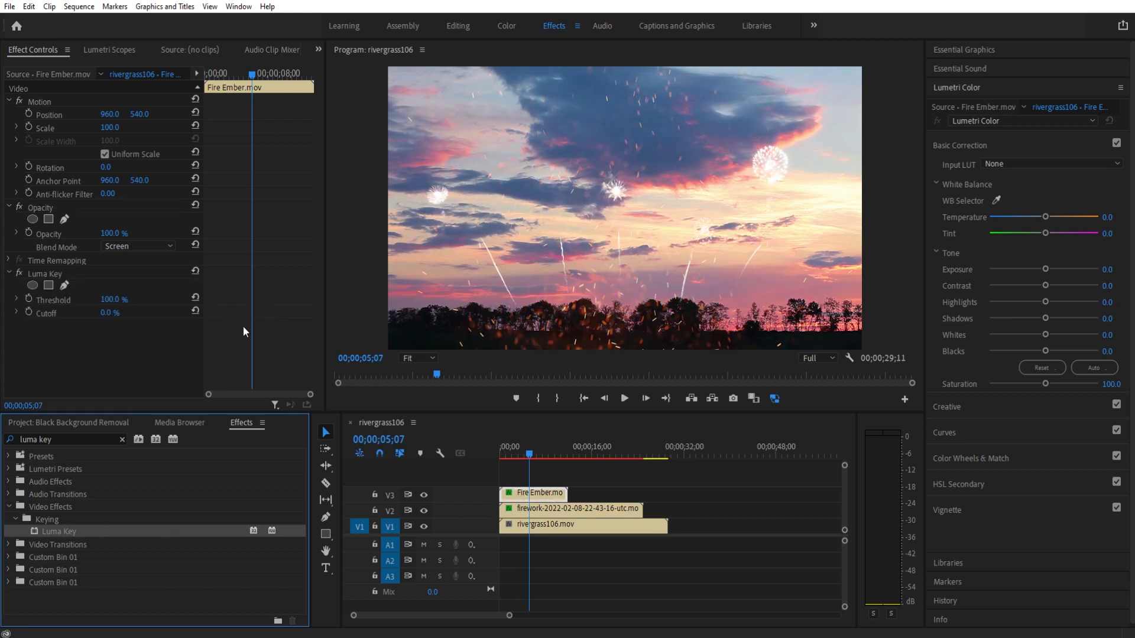
left_click(156, 246)
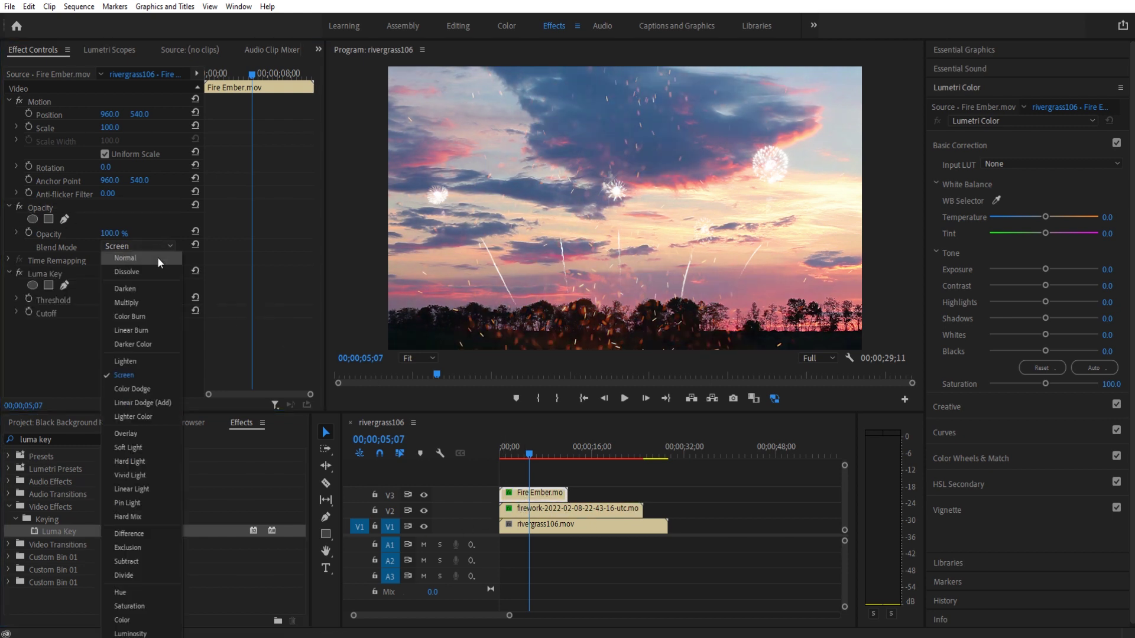
left_click(157, 256)
- Preview the luma-keyed embers from the start of the sequence
key("space")
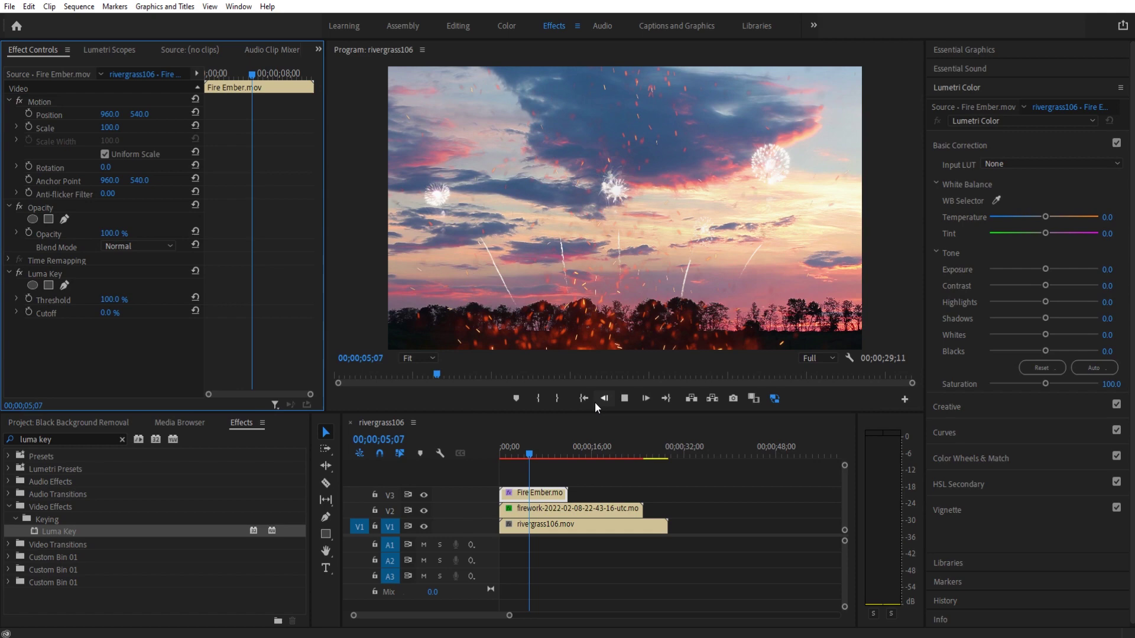
left_click_drag(522, 452, 487, 445)
key("space")
left_click(524, 450)
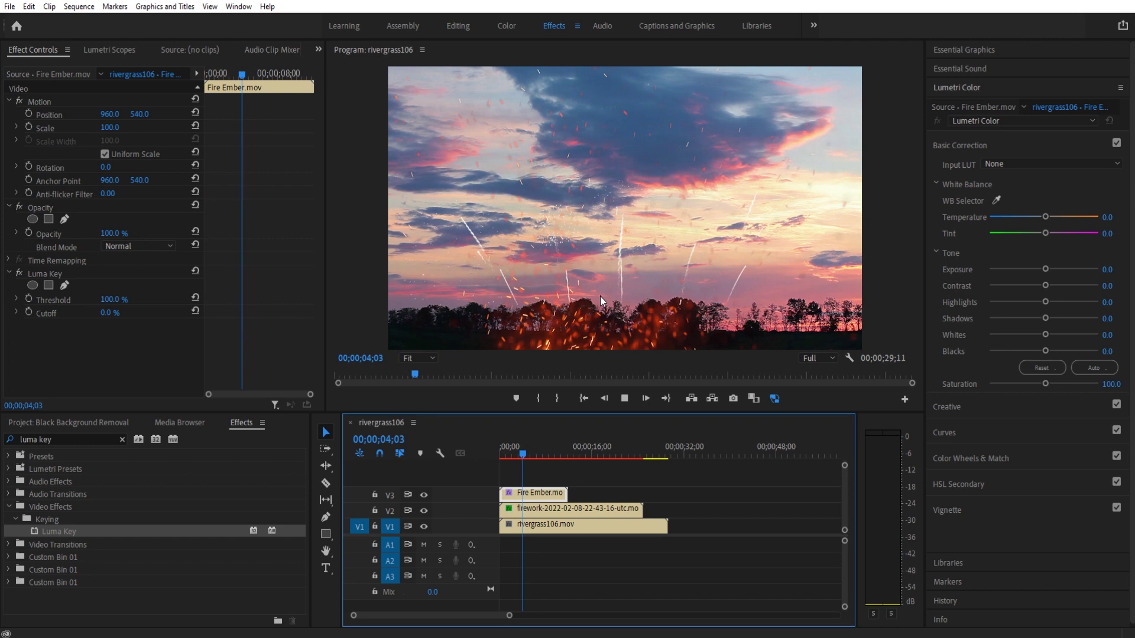
key("space")
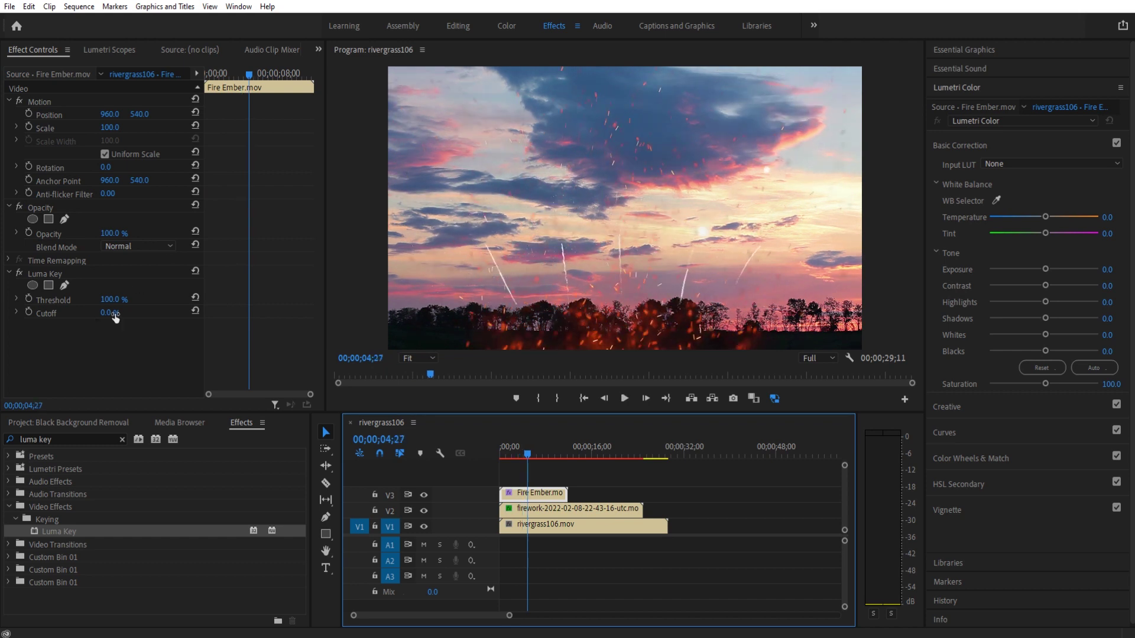
- Switch Fire Ember.mov back to Screen blending over its Luma Key and replay from the start
left_click(137, 246)
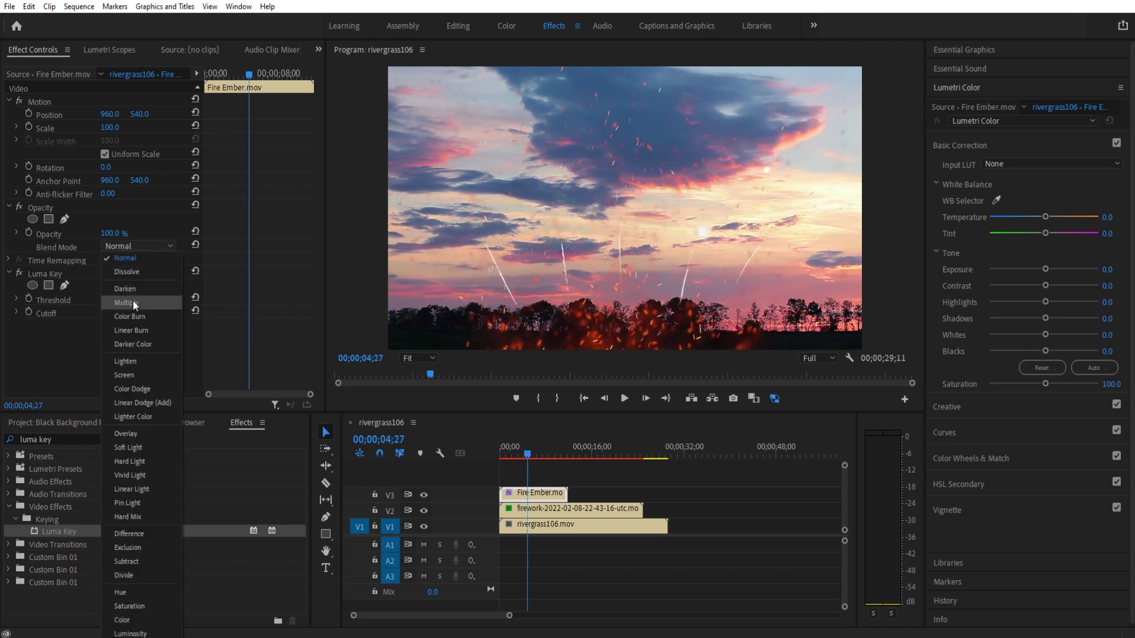
left_click(132, 376)
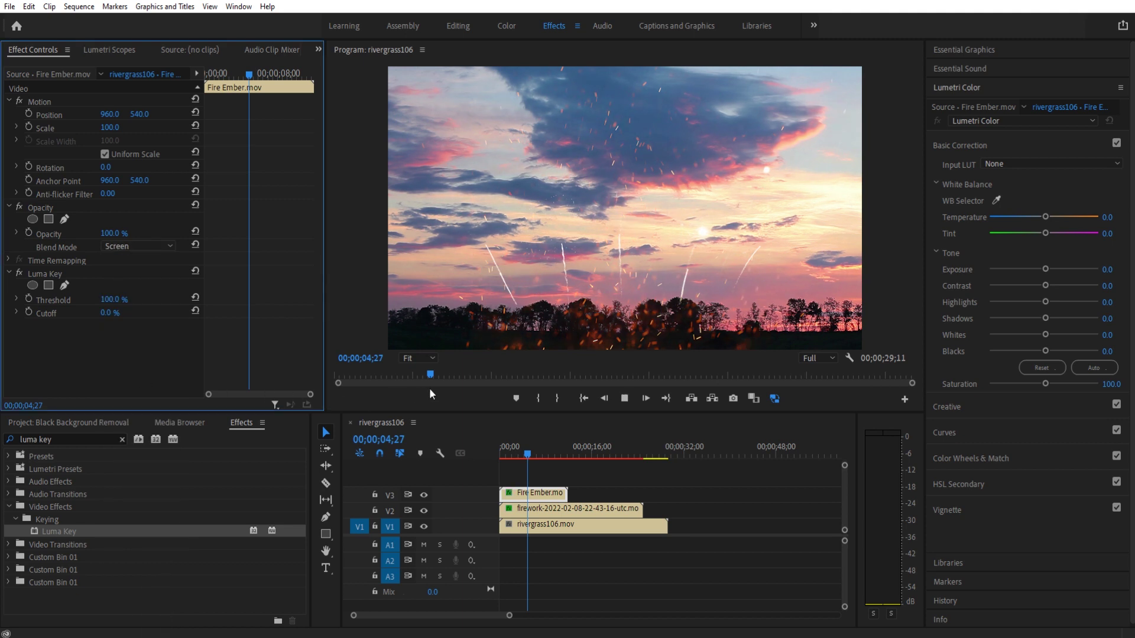
key("space")
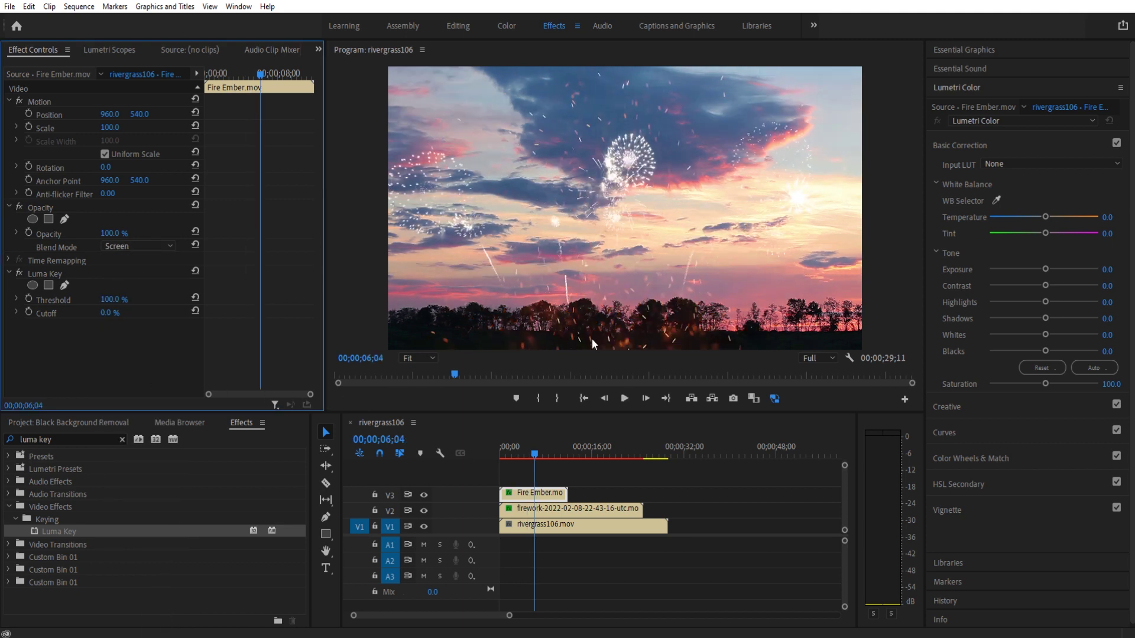
left_click_drag(539, 453, 502, 454)
key("space")
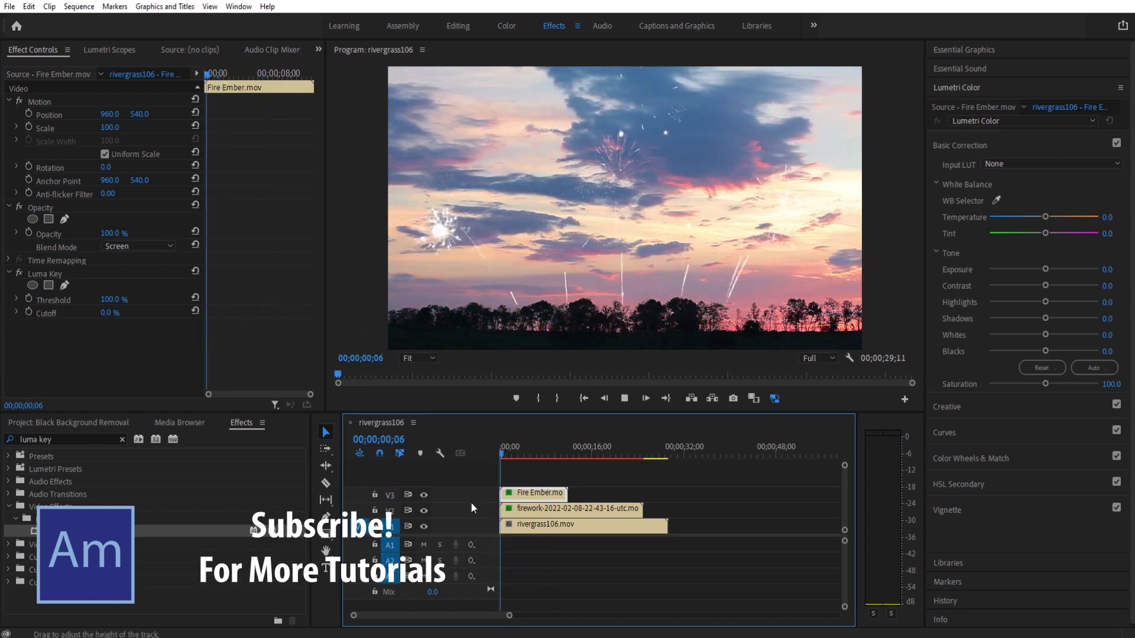
- Hide the fireworks track, disable Fire Ember's Luma Key, set Lighten blending, and preview
left_click(424, 510)
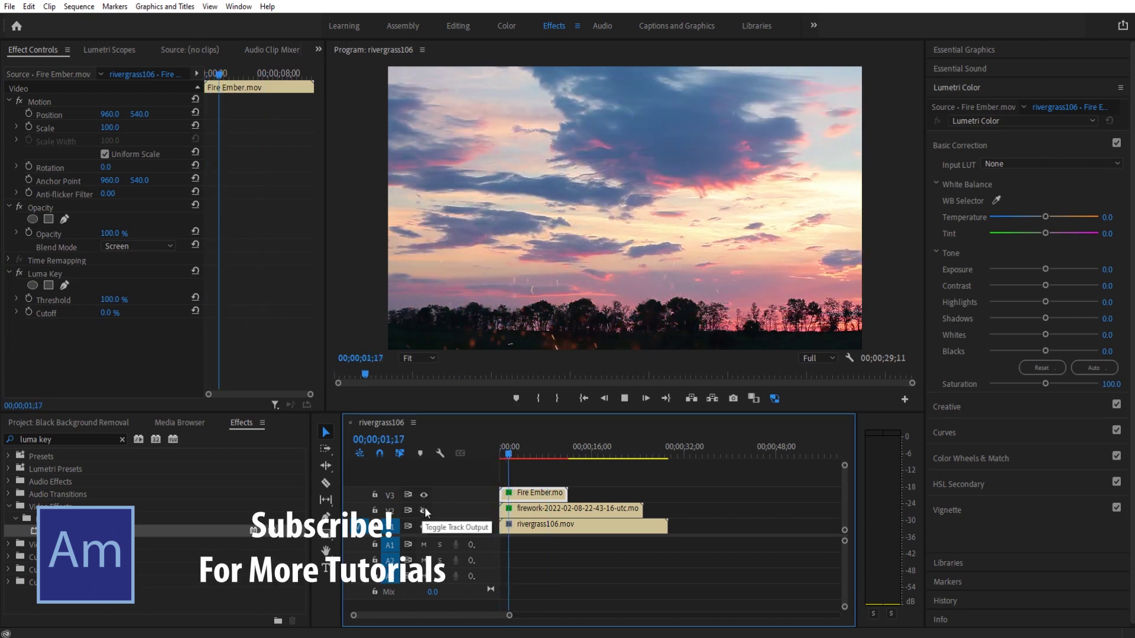
key("space")
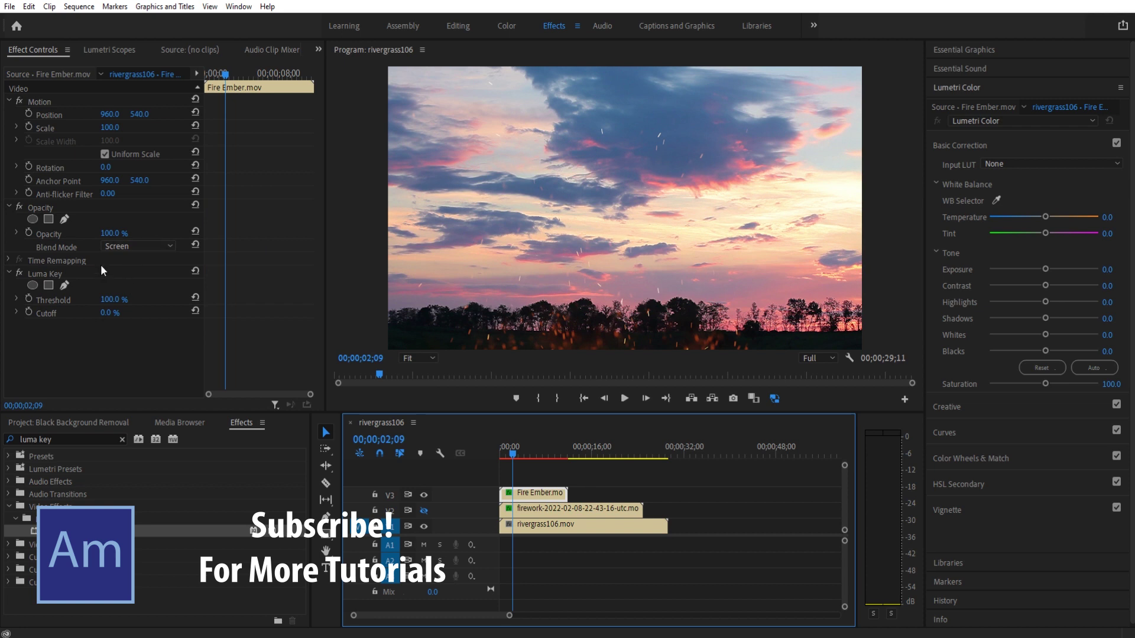
left_click(19, 273)
left_click(142, 247)
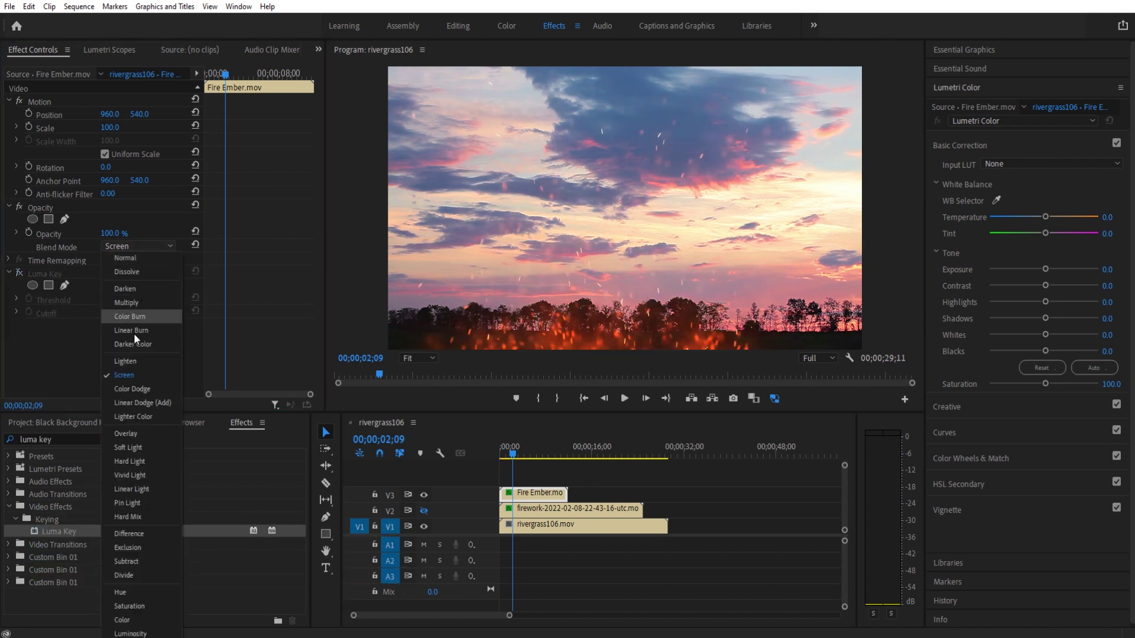
left_click(125, 361)
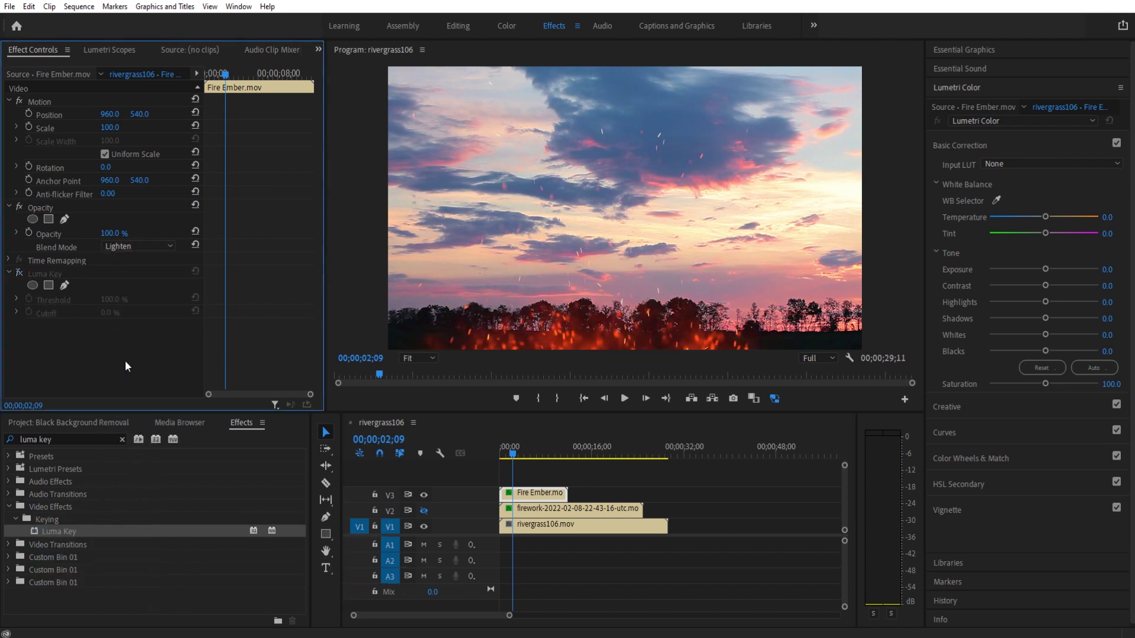
key("space")
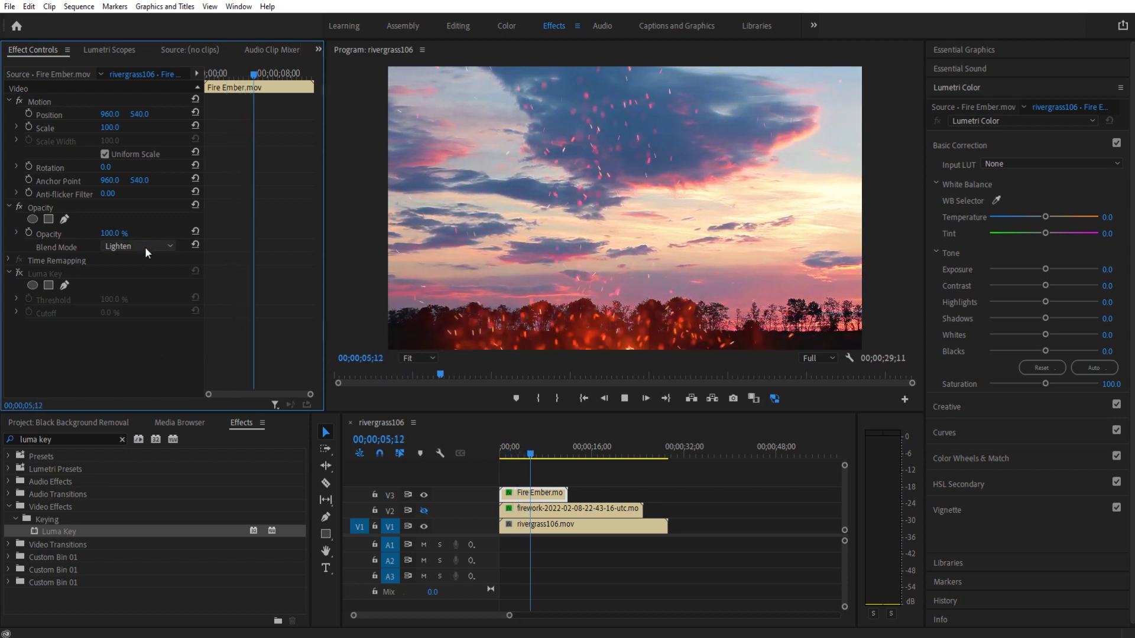
key("space")
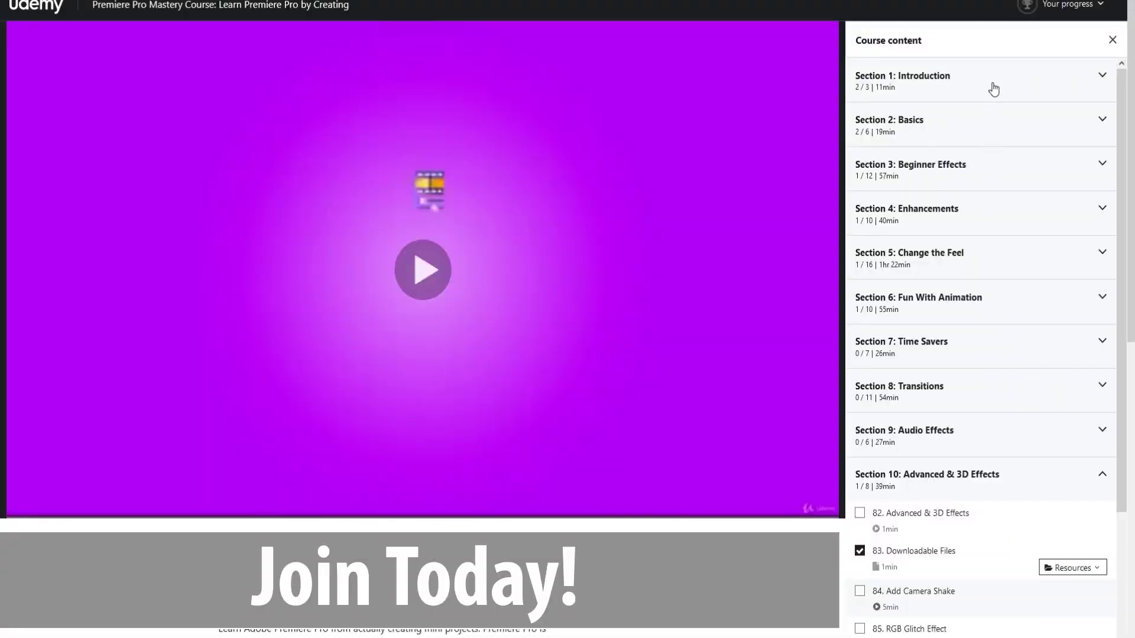
- Expand the Introduction, Transitions, and Section 9: Audio Effects sections in the Udemy course outline
left_click(991, 89)
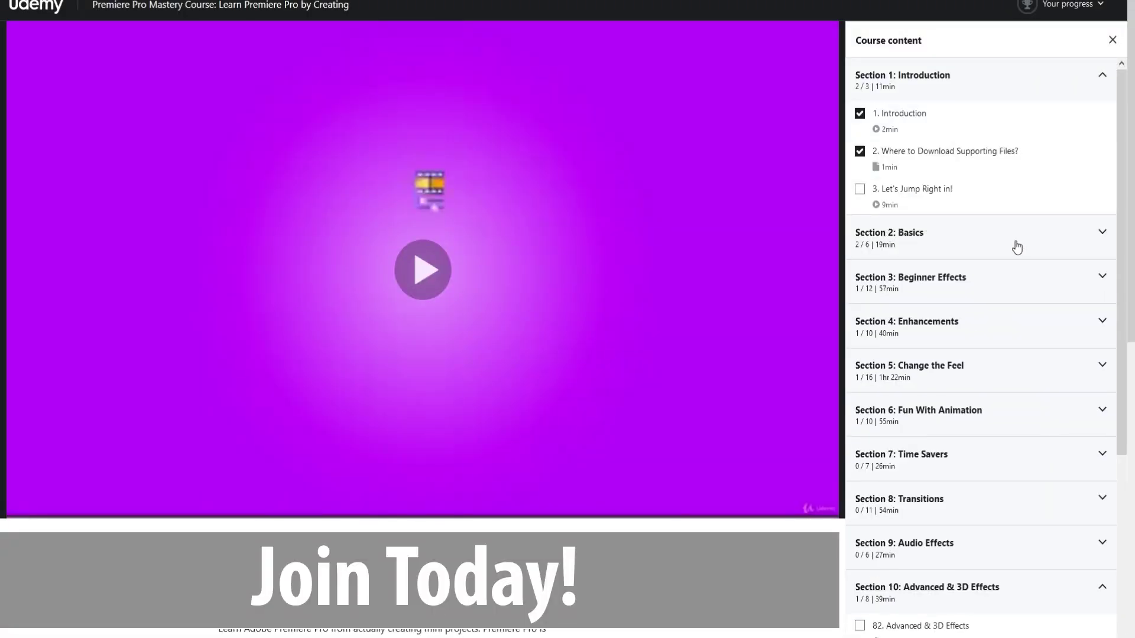
scroll(1005, 295, "down", 10)
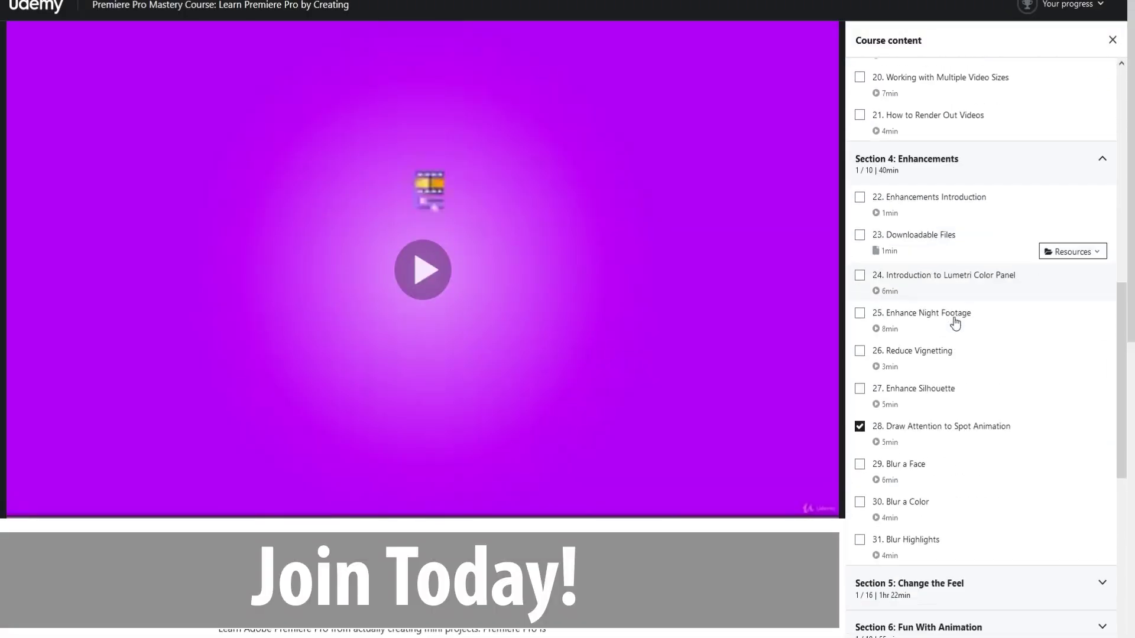
scroll(955, 324, "down", 12)
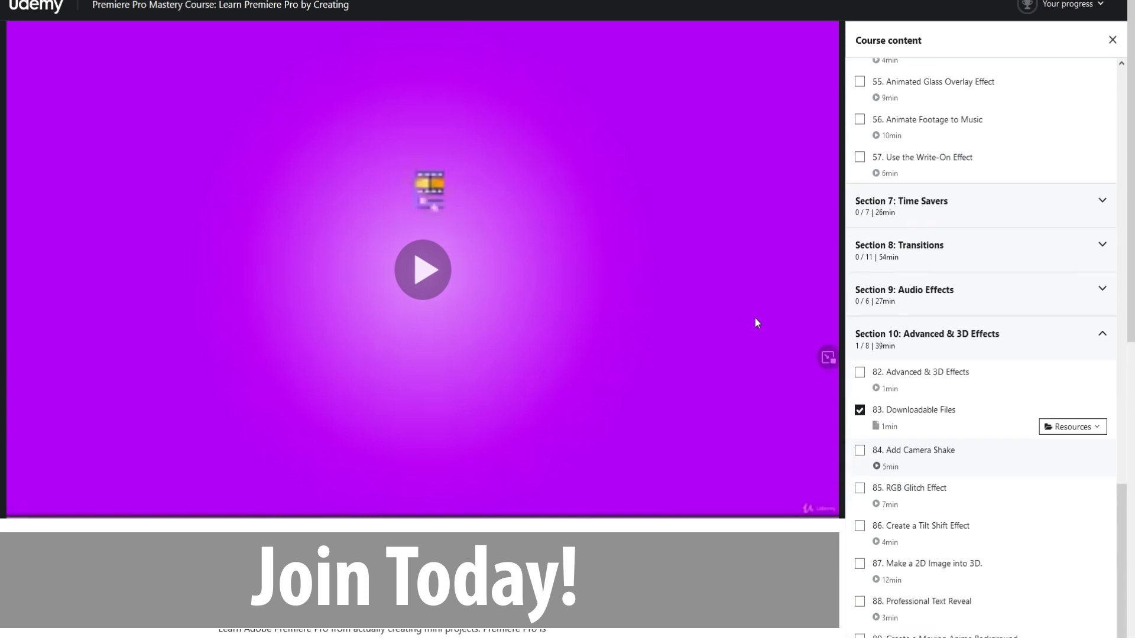
scroll(757, 322, "down", 2)
left_click(966, 234)
scroll(967, 272, "down", 3)
left_click(963, 346)
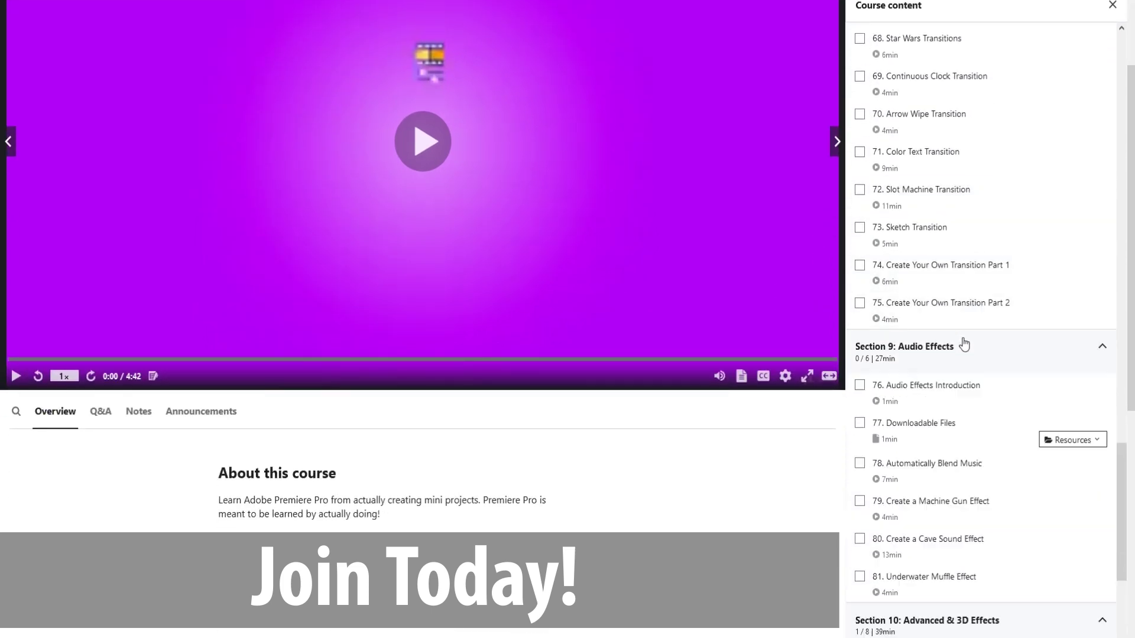